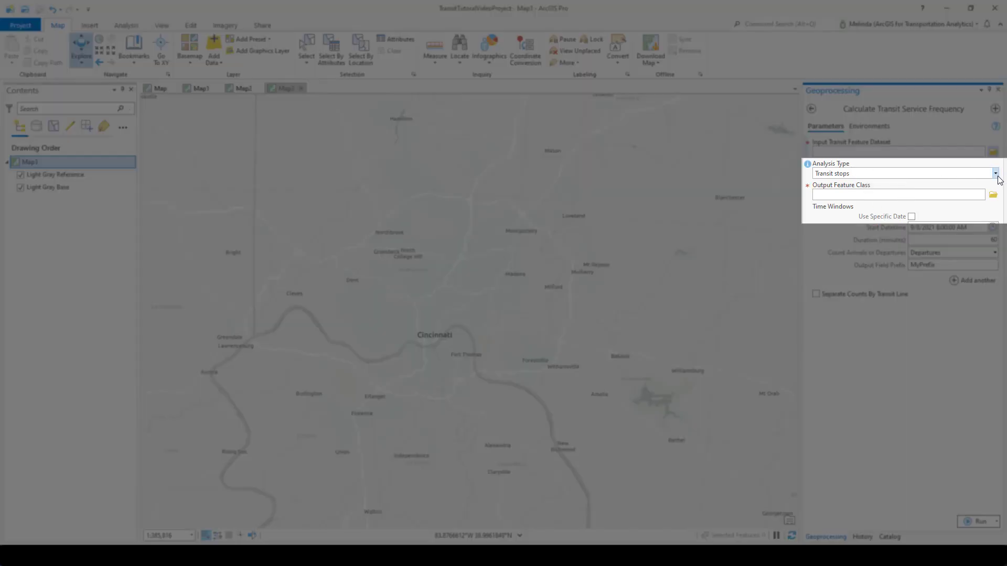
- Keep the analysis type at Transit stops and choose TransitNetwork from CincinnatiTransitNetwork.gdb as the input transit feature dataset
{"action": "left_click", "coordinate": [995, 173]}
{"action": "left_click", "coordinate": [999, 180]}
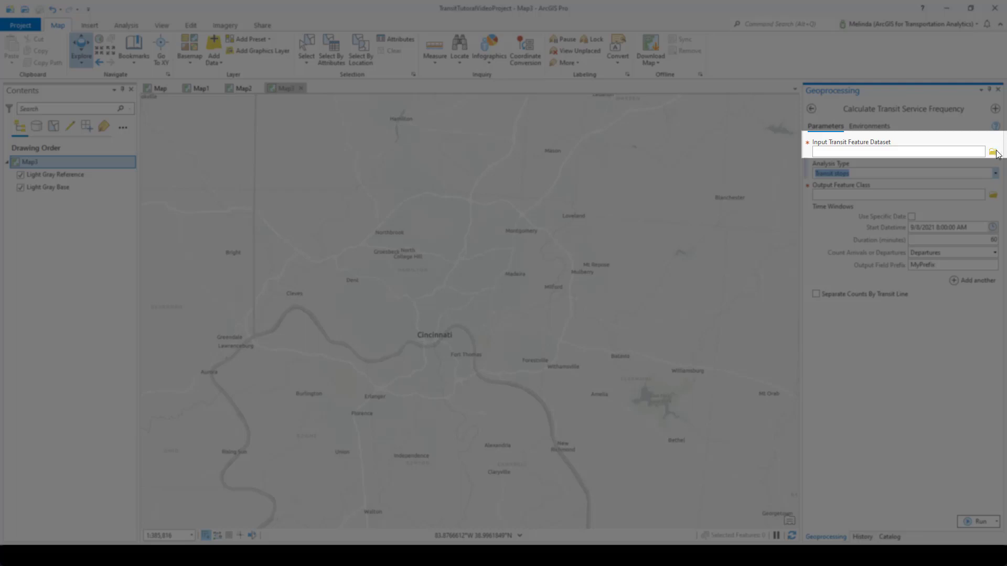
{"action": "left_click", "coordinate": [993, 152]}
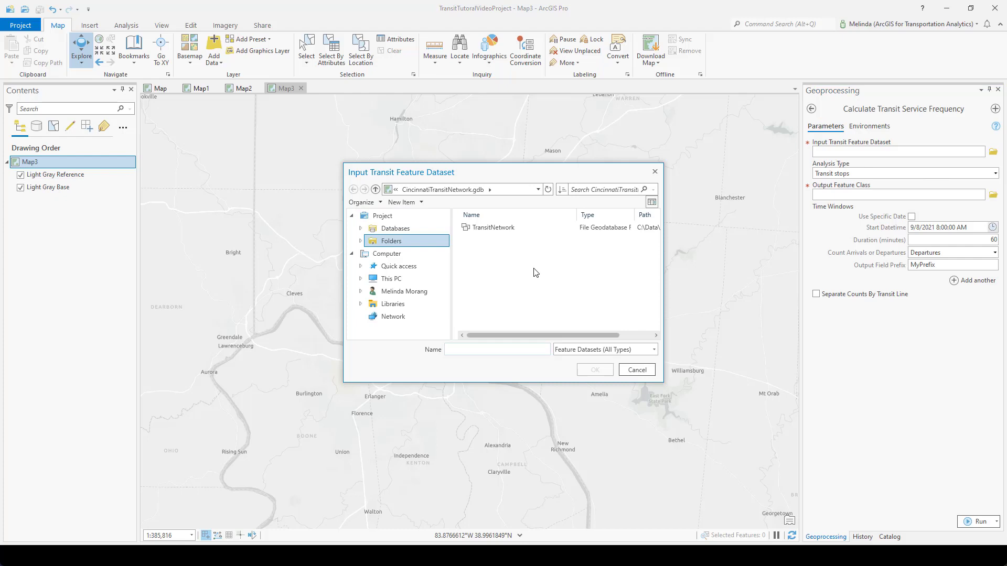
{"action": "left_click", "coordinate": [498, 230]}
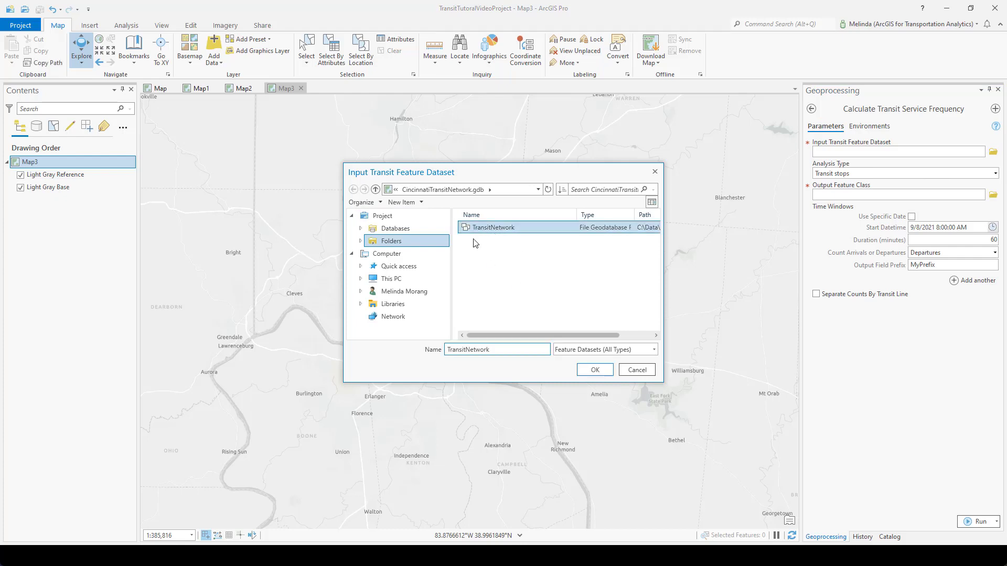
{"action": "left_click", "coordinate": [597, 371]}
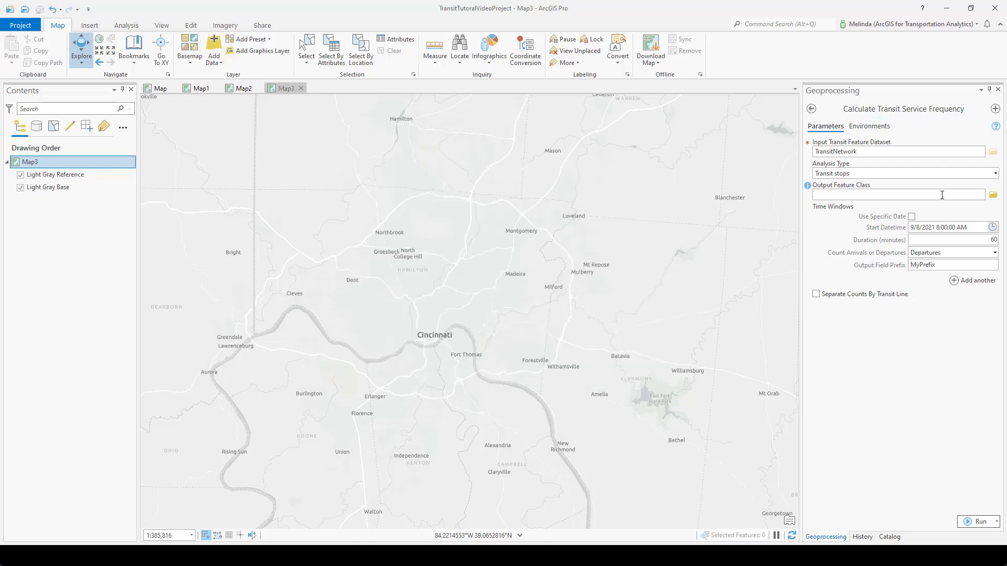
- Name the output feature class Frequency_Stops in the project geodatabase
{"action": "left_click", "coordinate": [838, 197]}
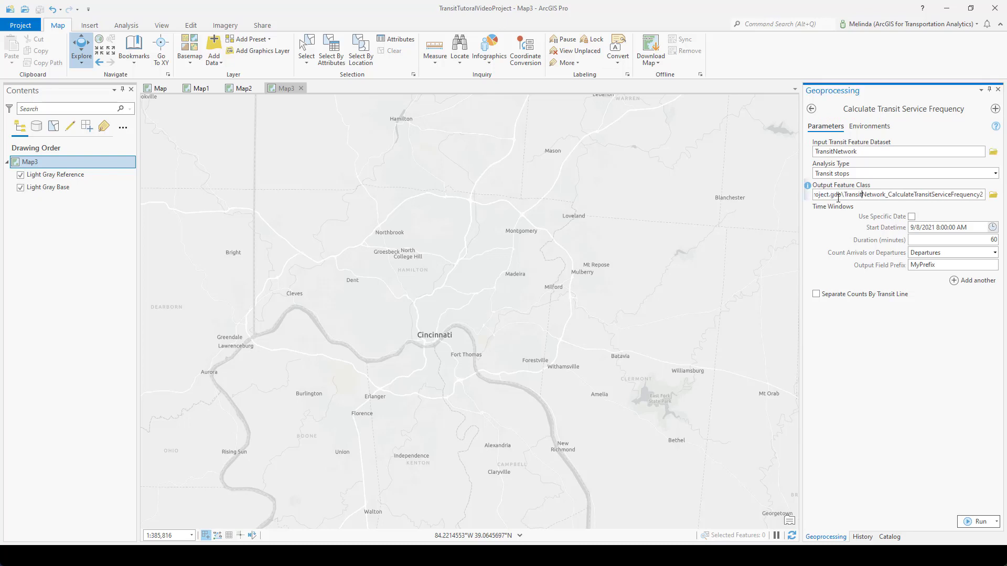
{"action": "left_click_drag", "start_coordinate": [844, 195], "coordinate": [989, 214]}
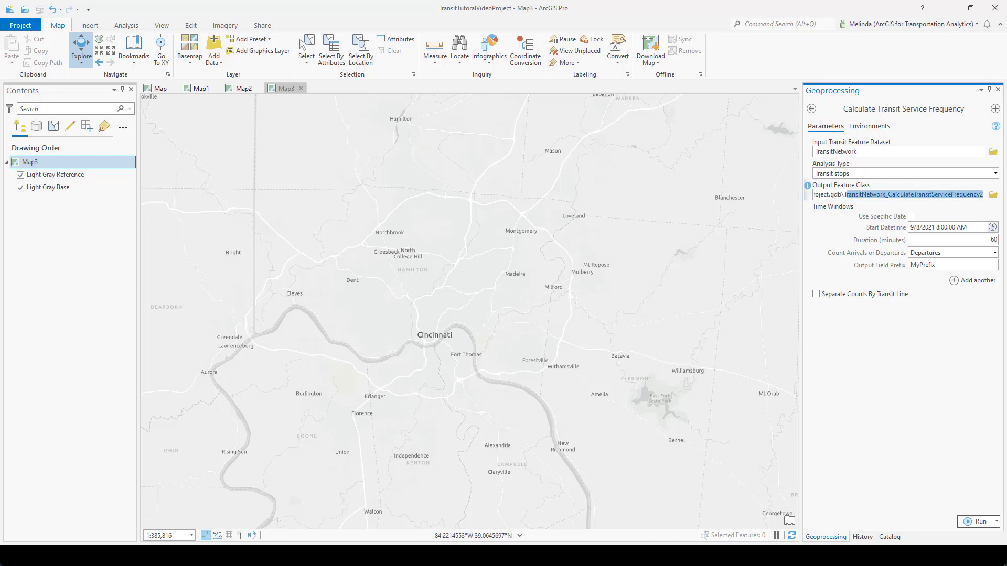
{"action": "type", "text": "Trquen"}
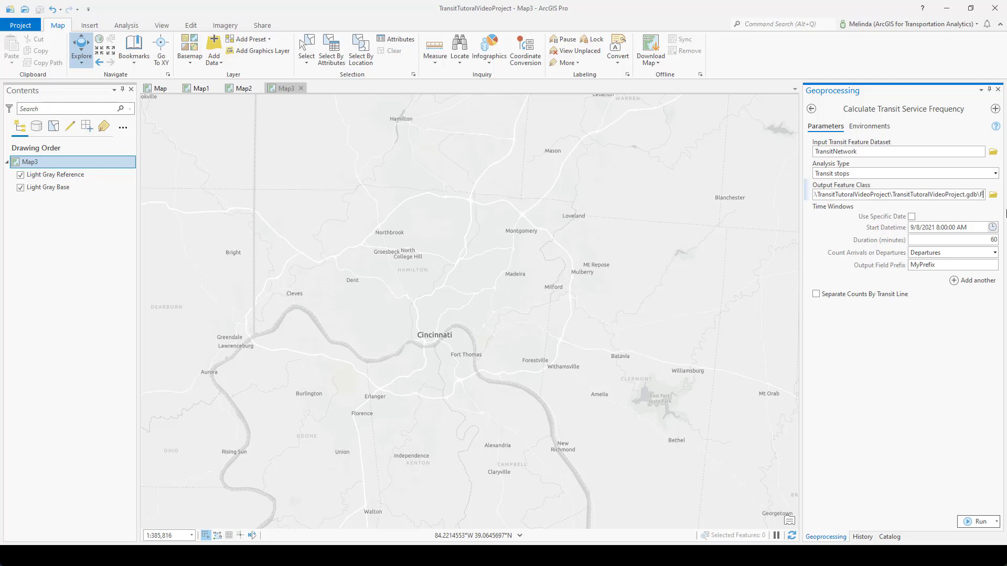
{"action": "key", "text": "BackSpace"}
{"action": "key", "text": "BackSpace"}
{"action": "key", "text": "BackSpace"}
{"action": "key", "text": "BackSpace"}
{"action": "type", "text": "equency_Stops"}
{"action": "left_click", "coordinate": [976, 393]}
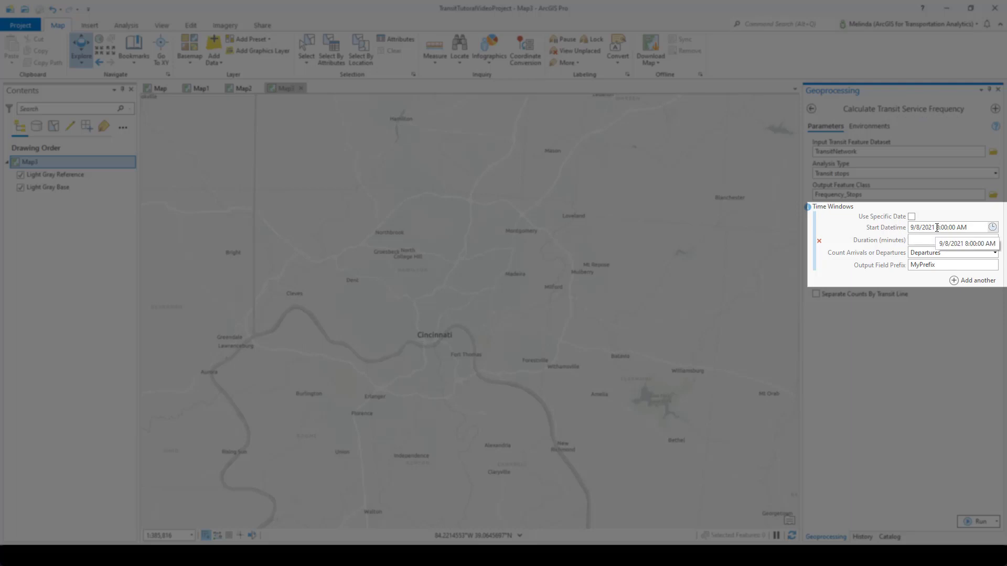
- Set the time window to start on 9/8/2021 at 7:00:00 AM with a duration of 120 minutes
{"action": "double_click", "coordinate": [939, 227]}
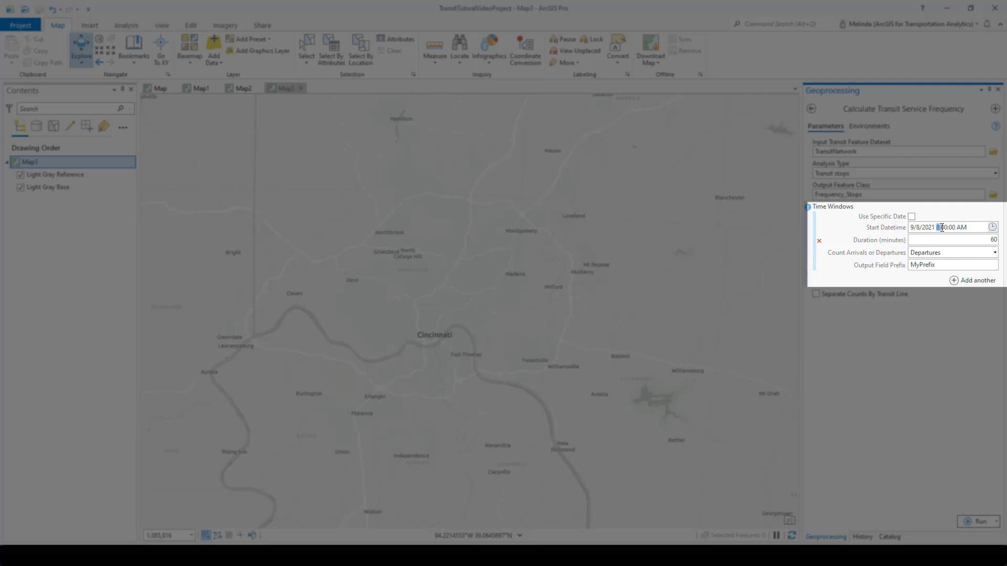
{"action": "type", "text": "7"}
{"action": "left_click", "coordinate": [994, 240]}
{"action": "left_click_drag", "start_coordinate": [990, 239], "coordinate": [997, 239]}
{"action": "type", "text": "120"}
{"action": "key", "text": "Tab"}
- Keep counting departures with the output field prefix AMRush, and run the transit stops frequency calculation
{"action": "left_click", "coordinate": [995, 254]}
{"action": "left_click", "coordinate": [996, 253]}
{"action": "key", "text": "Tab"}
{"action": "type", "text": "AMRus"}
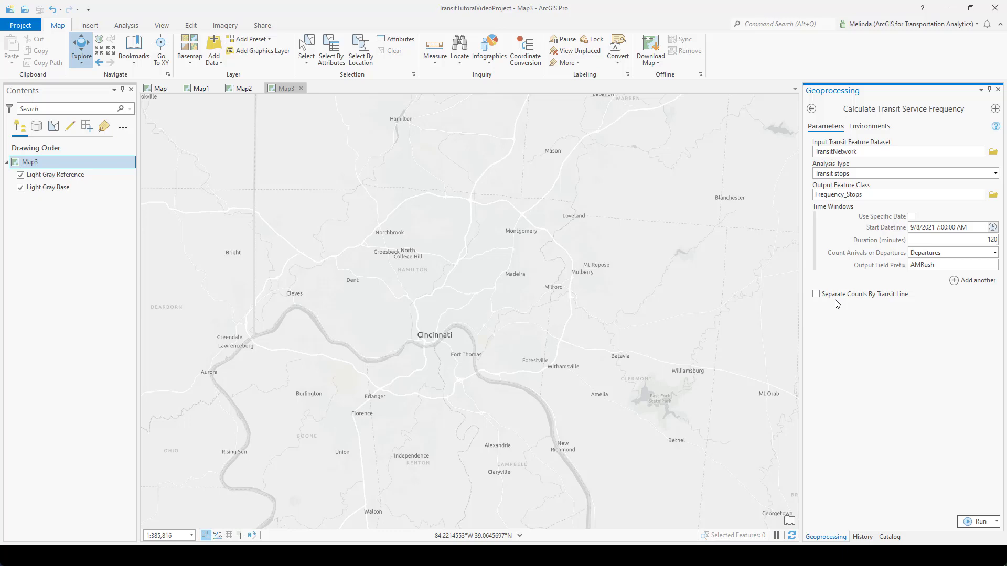
{"action": "left_click", "coordinate": [978, 522]}
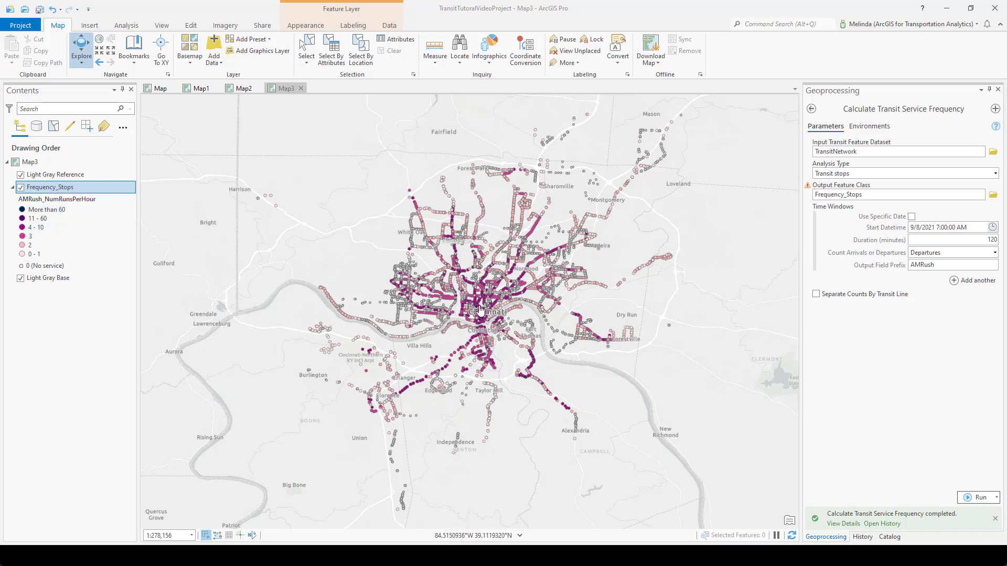
- Open the attribute table of the Frequency_Stops layer and examine its AMRush run count and headway fields
{"action": "scroll", "coordinate": [488, 318], "scroll_direction": "up", "scroll_amount": 2}
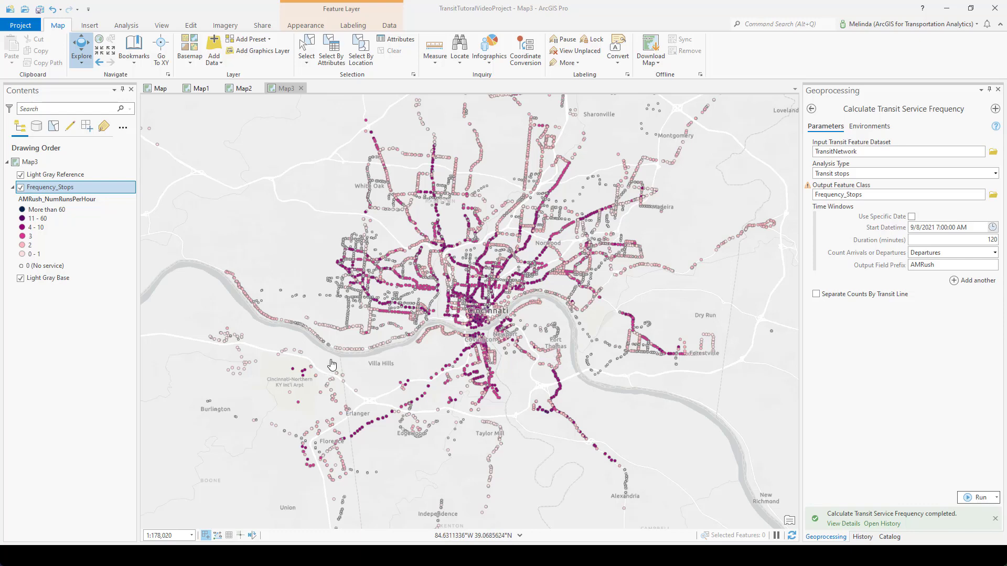
{"action": "right_click", "coordinate": [54, 194]}
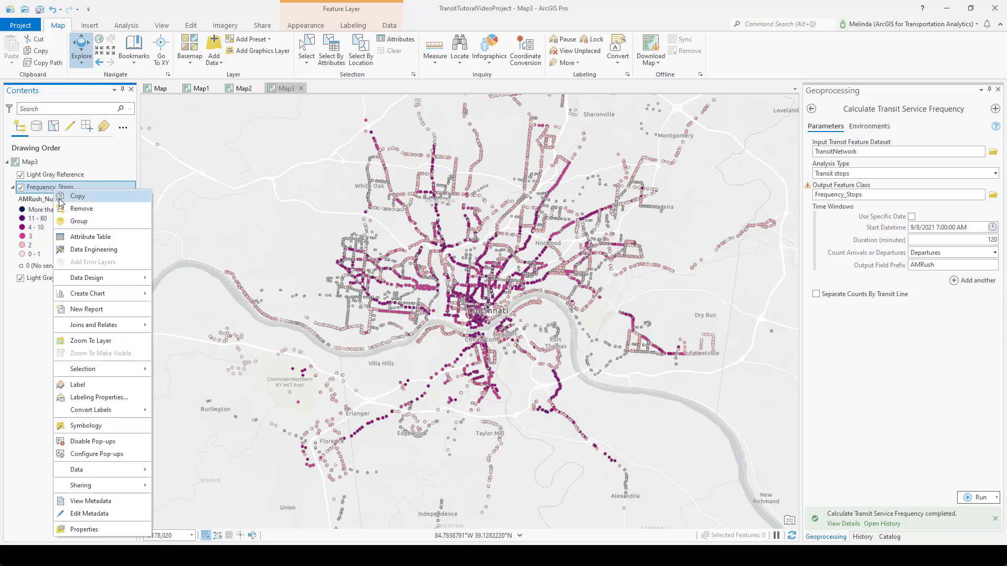
{"action": "left_click", "coordinate": [89, 238]}
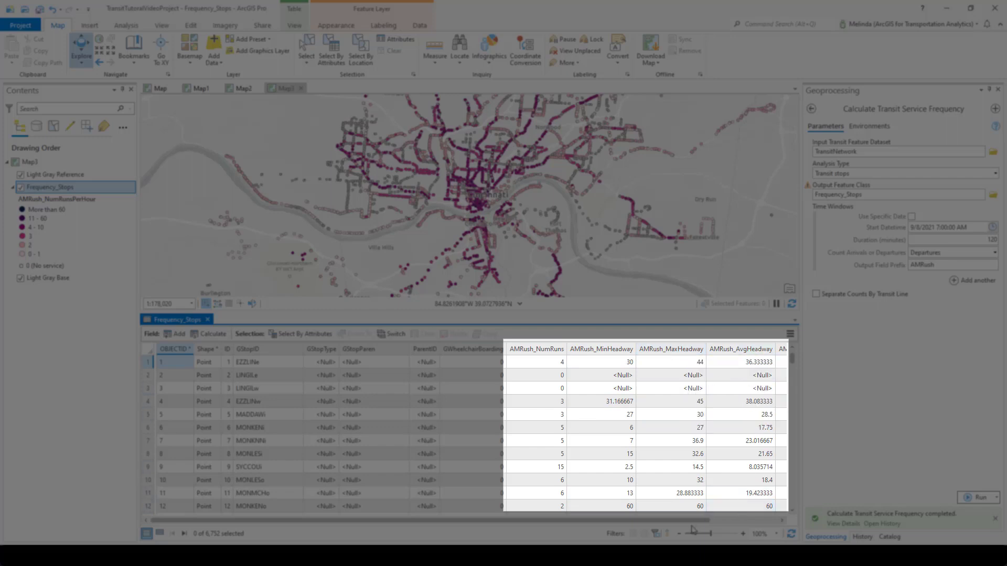
{"action": "left_click_drag", "start_coordinate": [696, 522], "coordinate": [814, 516]}
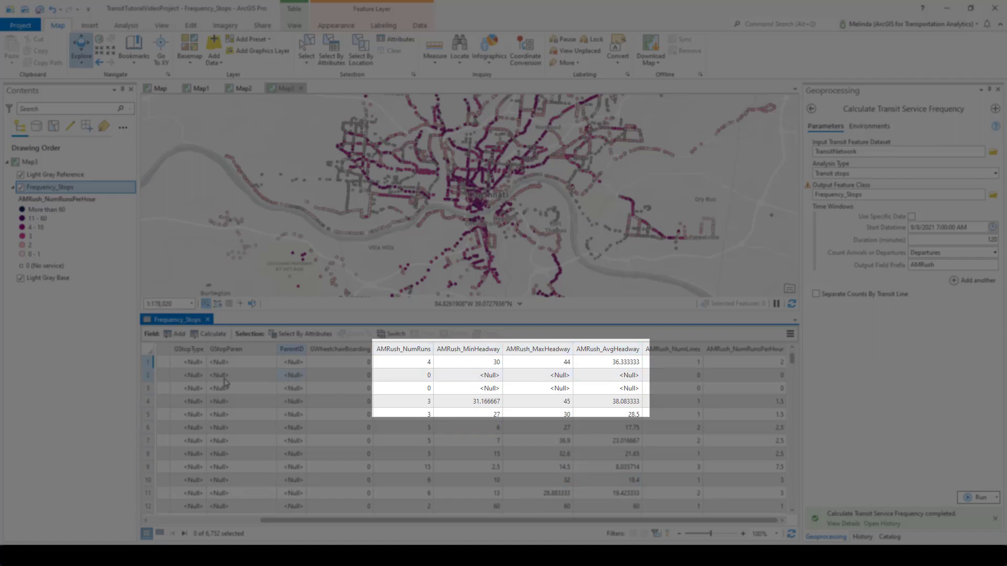
- Highlight the second stop's record to inspect its values, and close the table with the selection cleared
{"action": "left_click", "coordinate": [149, 376]}
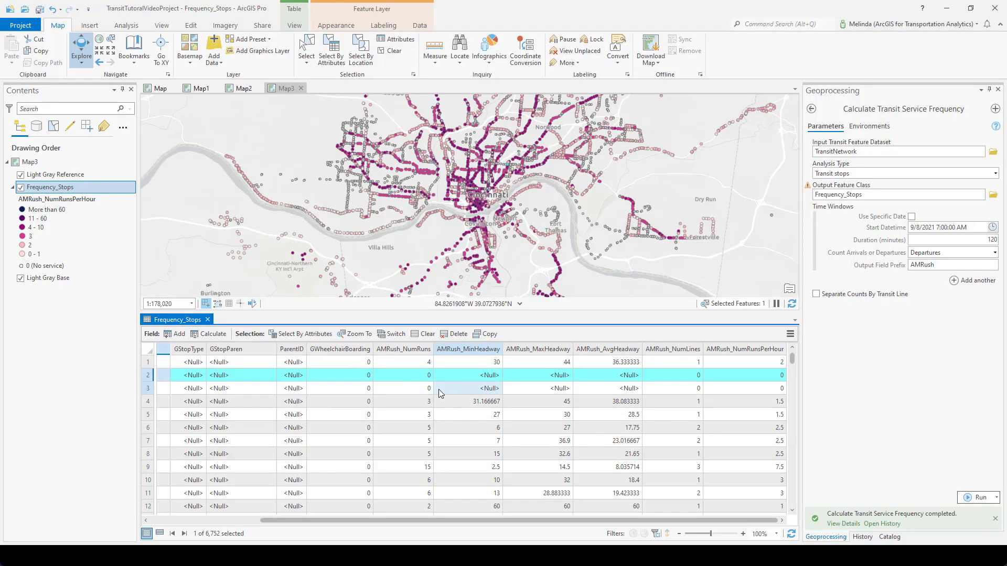
{"action": "left_click", "coordinate": [207, 320]}
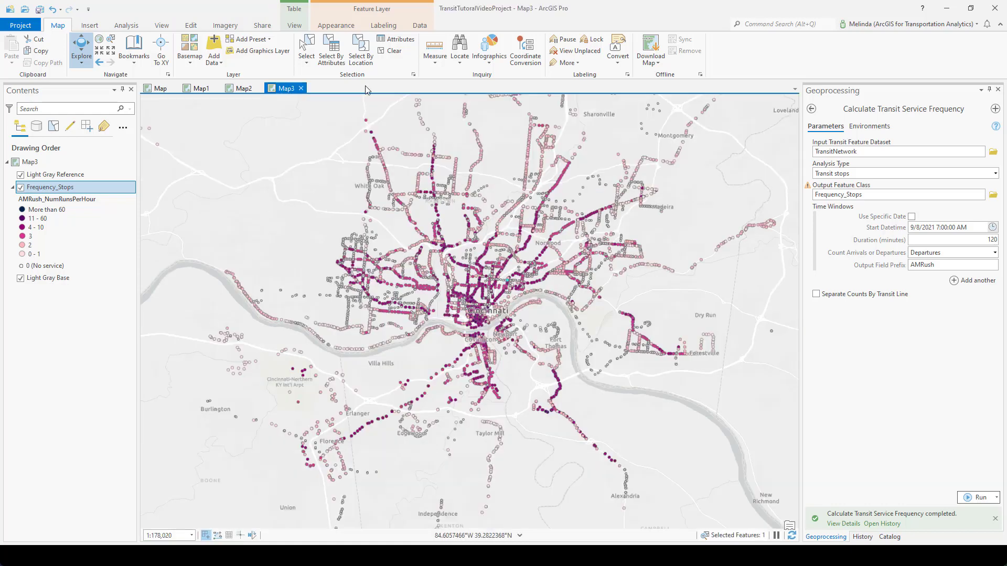
{"action": "left_click", "coordinate": [391, 52]}
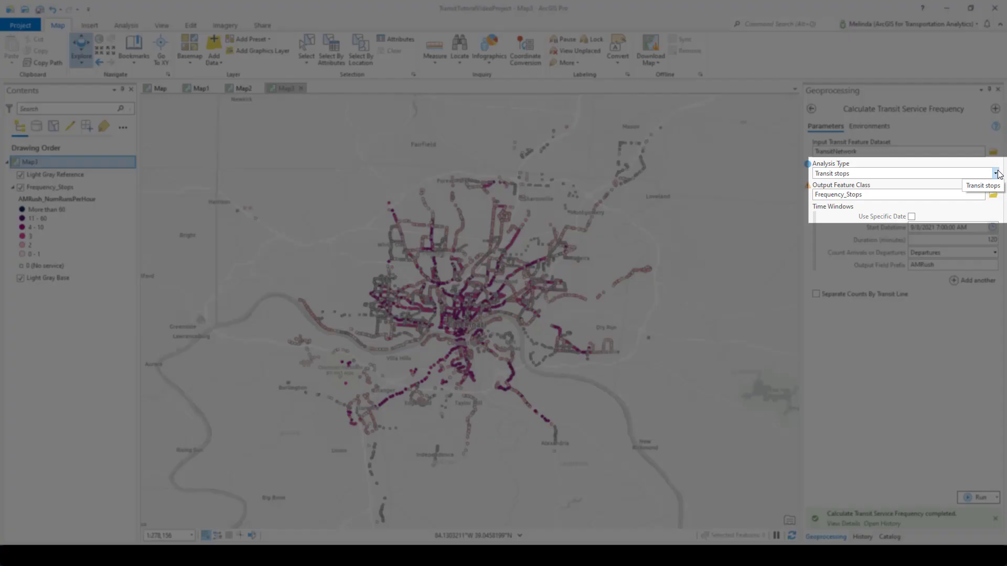
- Change the analysis type to Areas and rename the output feature class Frequency_Areas
{"action": "left_click", "coordinate": [995, 173]}
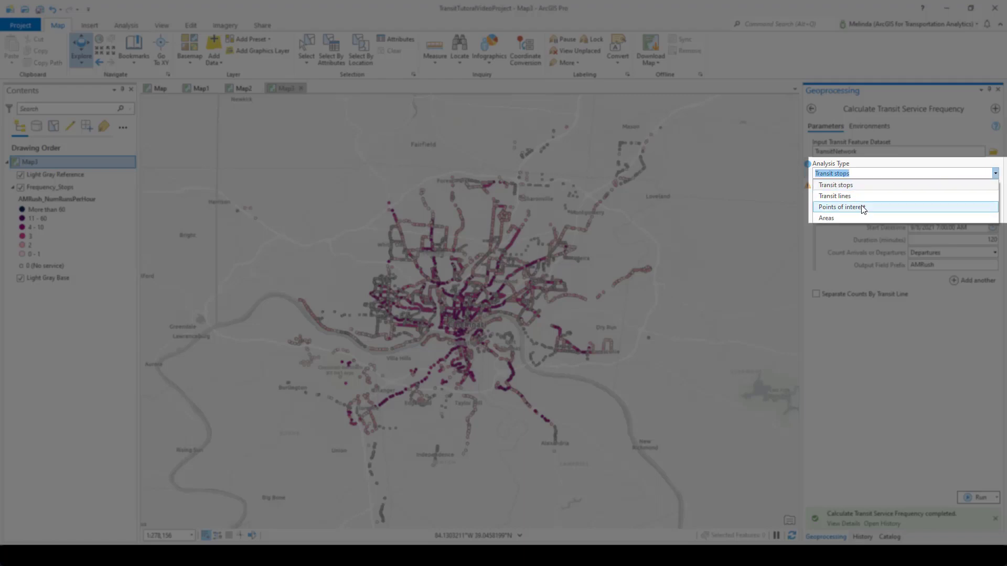
{"action": "left_click", "coordinate": [835, 218]}
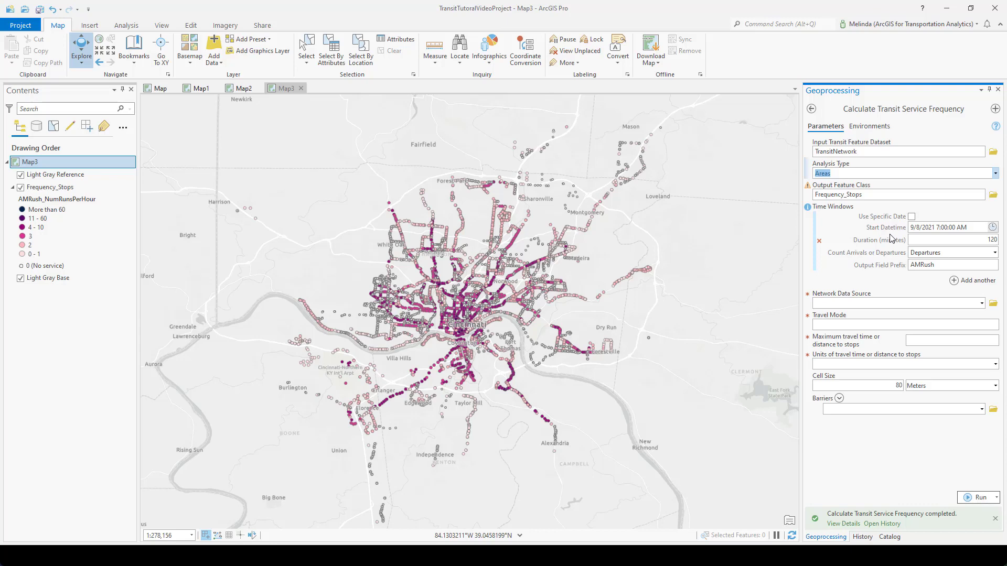
{"action": "left_click_drag", "start_coordinate": [968, 195], "coordinate": [907, 197]}
{"action": "key", "text": "End"}
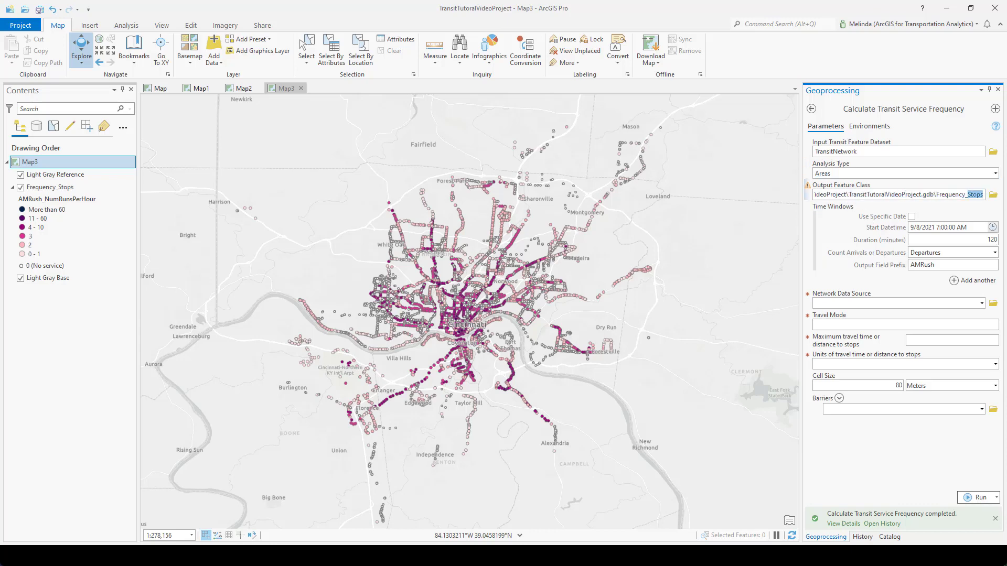
{"action": "key", "text": "BackSpace"}
{"action": "key", "text": "BackSpace"}
{"action": "key", "text": "BackSpace"}
{"action": "key", "text": "BackSpace"}
{"action": "key", "text": "BackSpace"}
{"action": "type", "text": "Areas"}
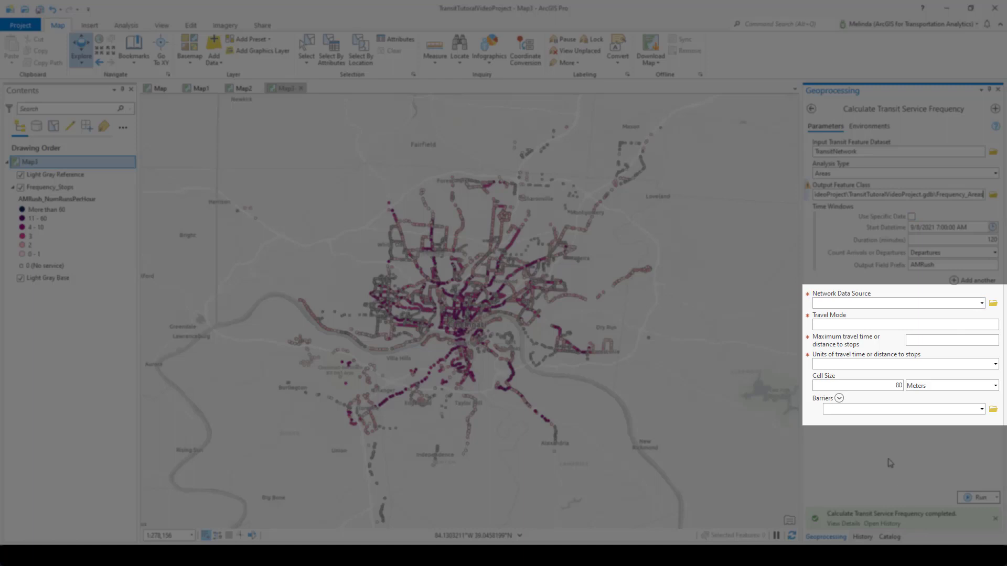
{"action": "left_click", "coordinate": [860, 182]}
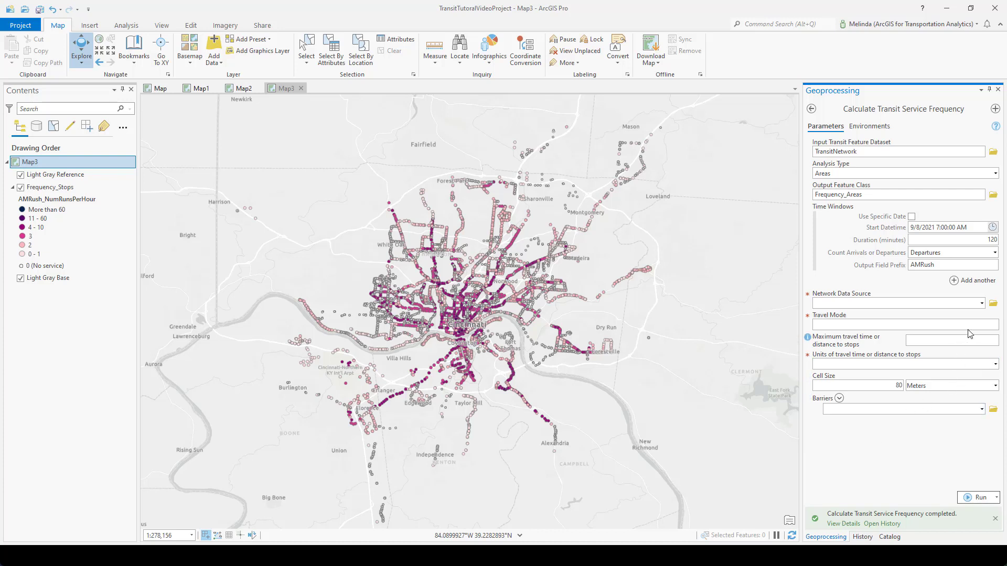
- Choose Routing_ND from the Routing dataset in NorthAmerica.gdb as the network data source, with Walking Distance as the travel mode
{"action": "left_click", "coordinate": [994, 304]}
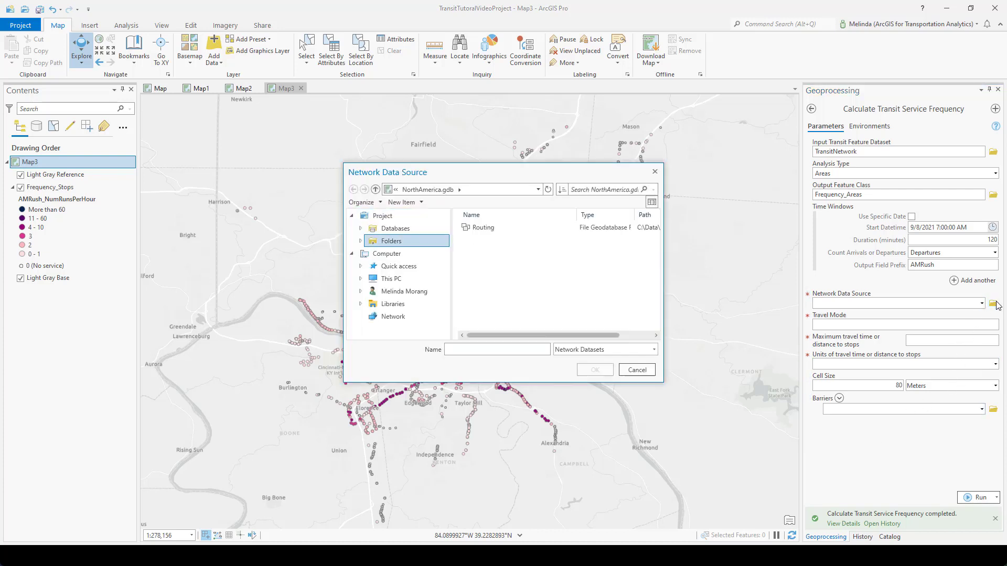
{"action": "double_click", "coordinate": [500, 231]}
{"action": "left_click", "coordinate": [499, 231]}
{"action": "left_click", "coordinate": [595, 370]}
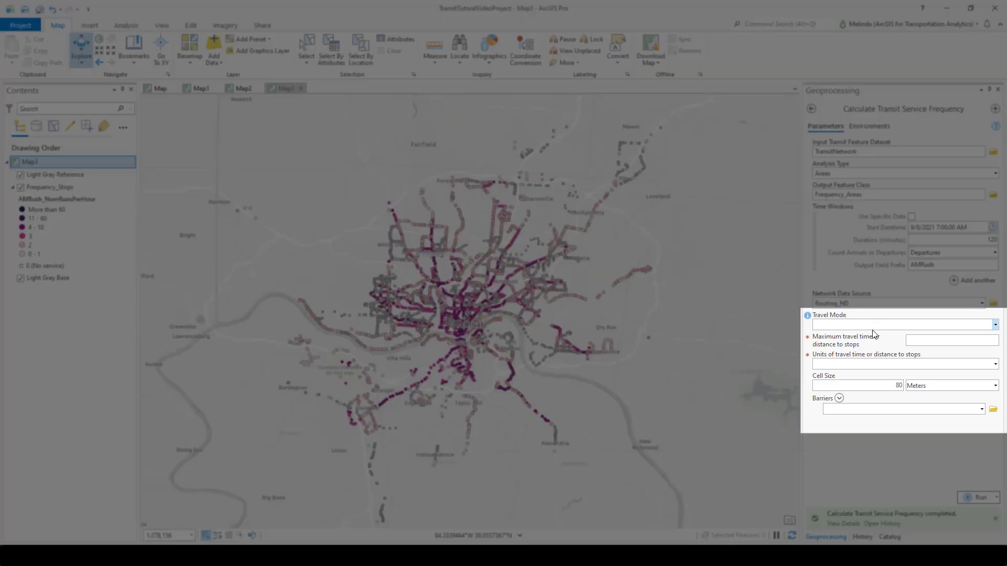
{"action": "left_click", "coordinate": [995, 325]}
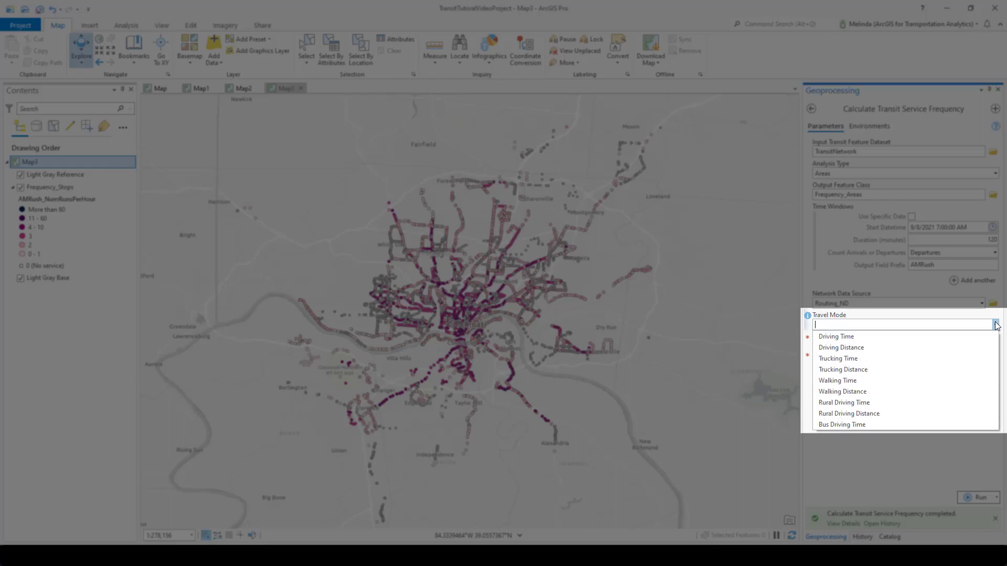
{"action": "left_click", "coordinate": [861, 392]}
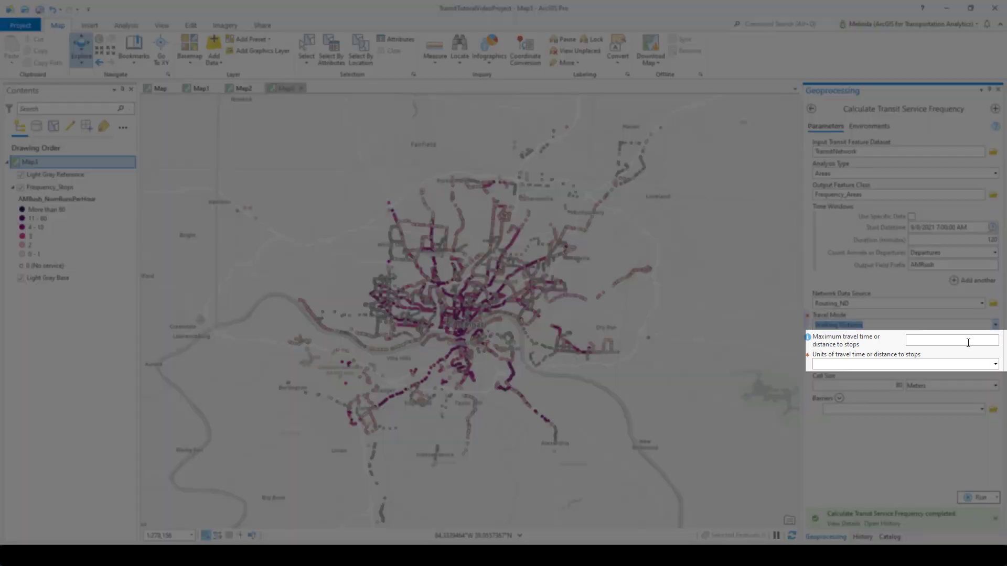
- Limit the maximum distance to stops to 0.25 miles and run the areas frequency calculation
{"action": "left_click", "coordinate": [969, 343]}
{"action": "type", "text": ".25"}
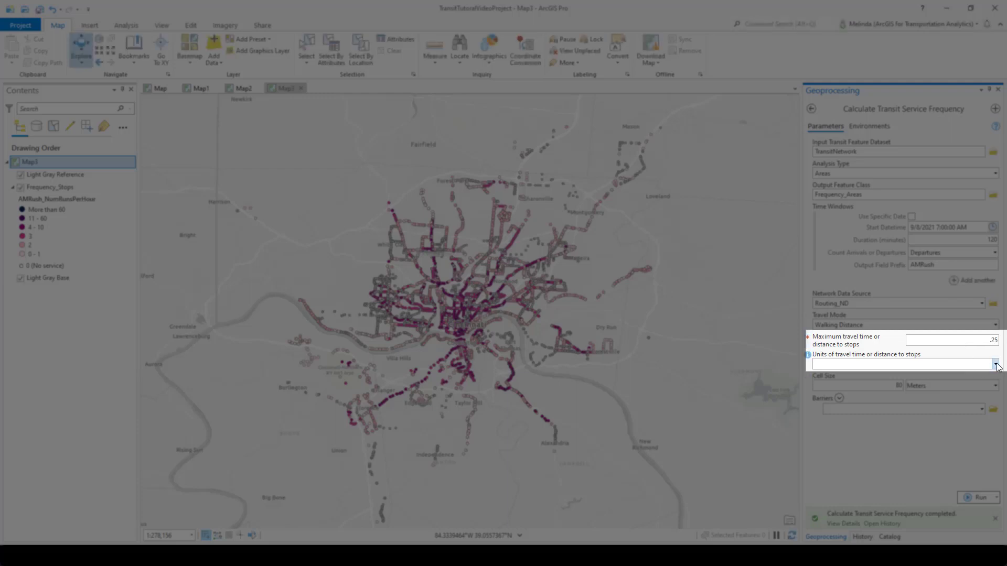
{"action": "left_click", "coordinate": [996, 364]}
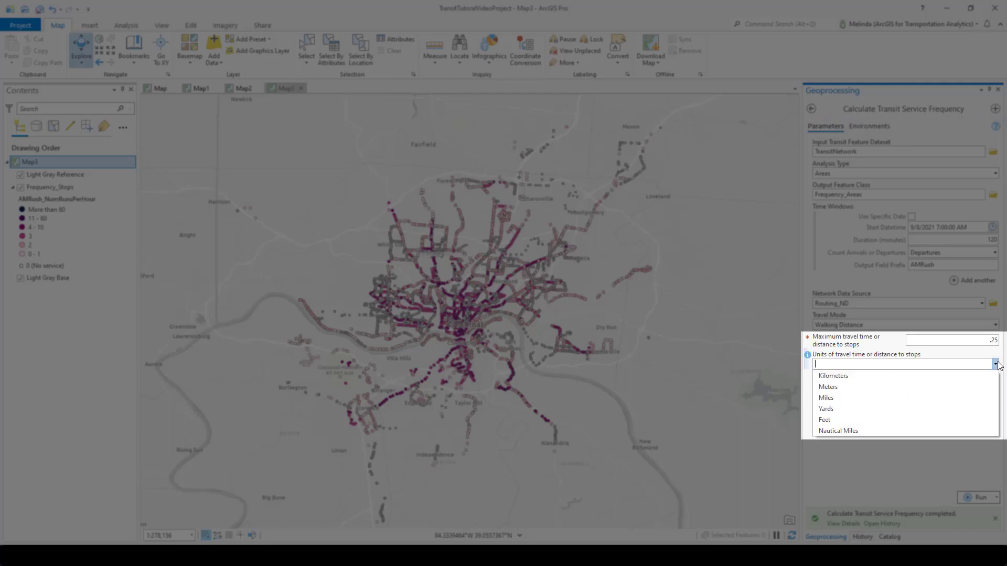
{"action": "left_click", "coordinate": [839, 400]}
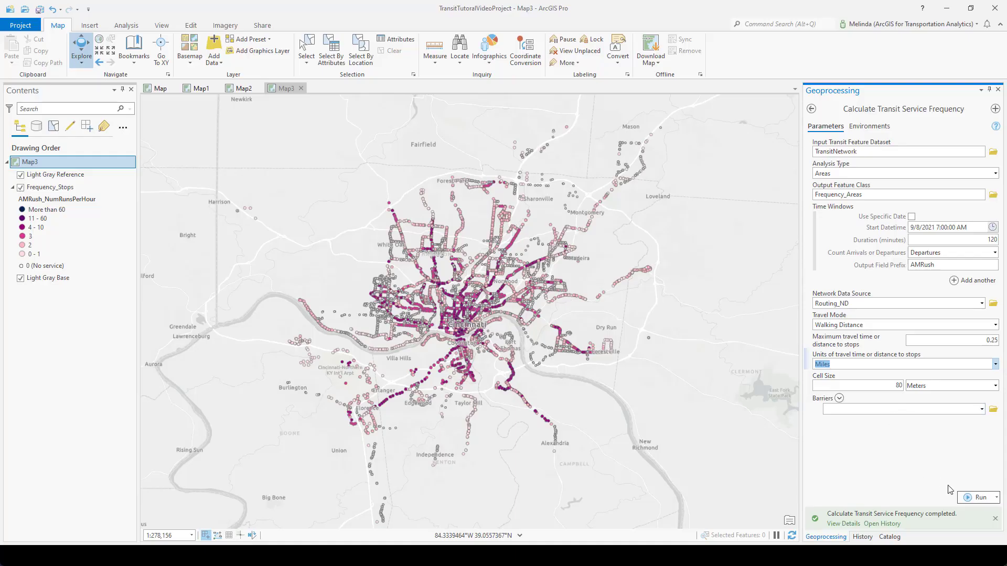
{"action": "left_click", "coordinate": [977, 498]}
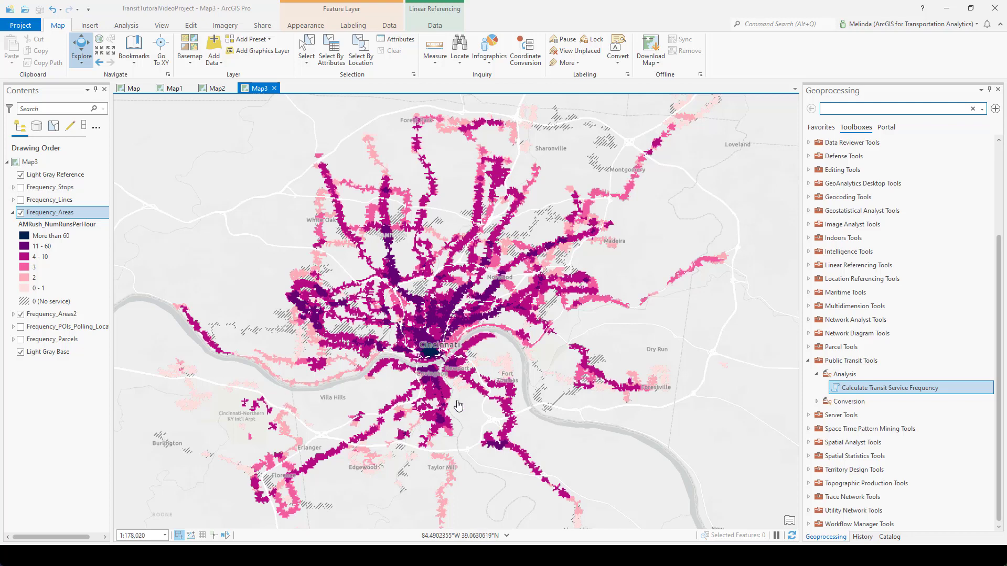
- Examine the service frequency areas around central Cincinnati and turn off the Frequency_Areas layer
{"action": "scroll", "coordinate": [429, 358], "scroll_direction": "up", "scroll_amount": 5}
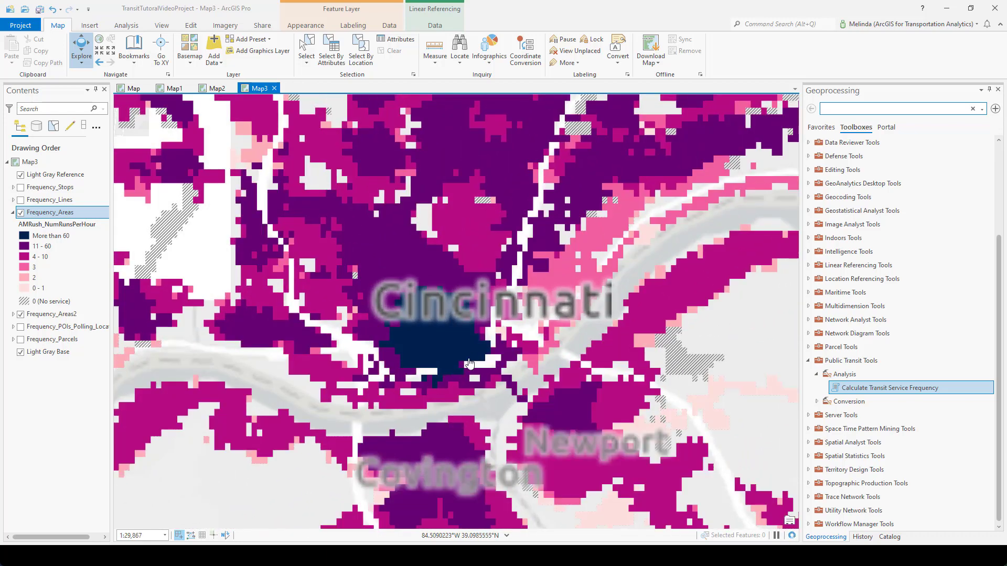
{"action": "scroll", "coordinate": [480, 358], "scroll_direction": "down", "scroll_amount": 6}
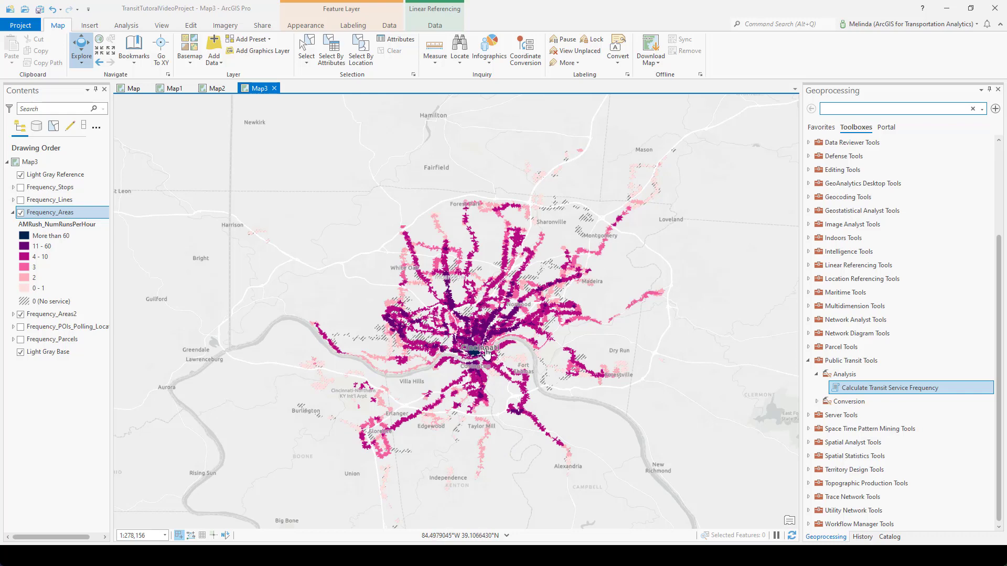
{"action": "scroll", "coordinate": [457, 351], "scroll_direction": "up", "scroll_amount": 2}
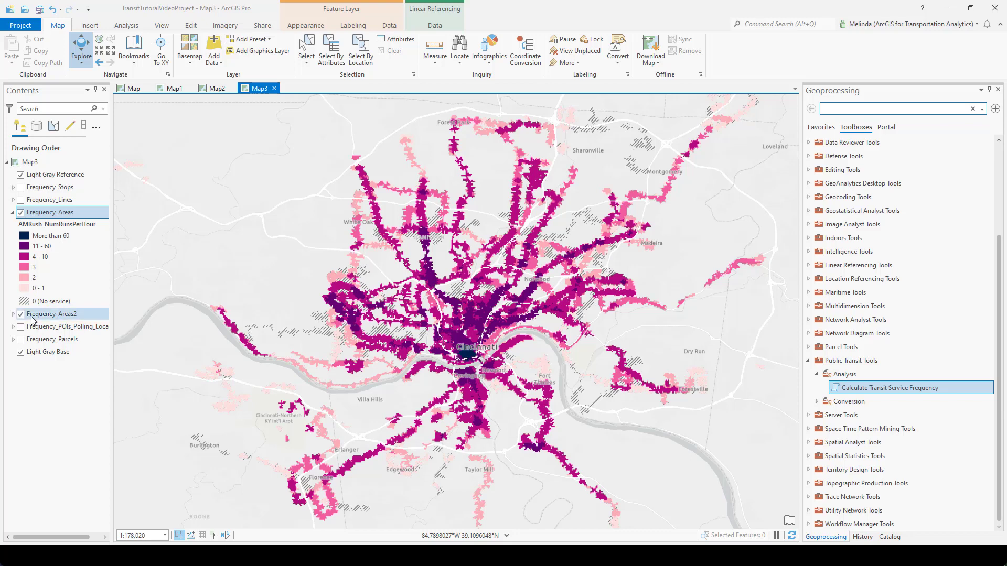
{"action": "left_click", "coordinate": [21, 213]}
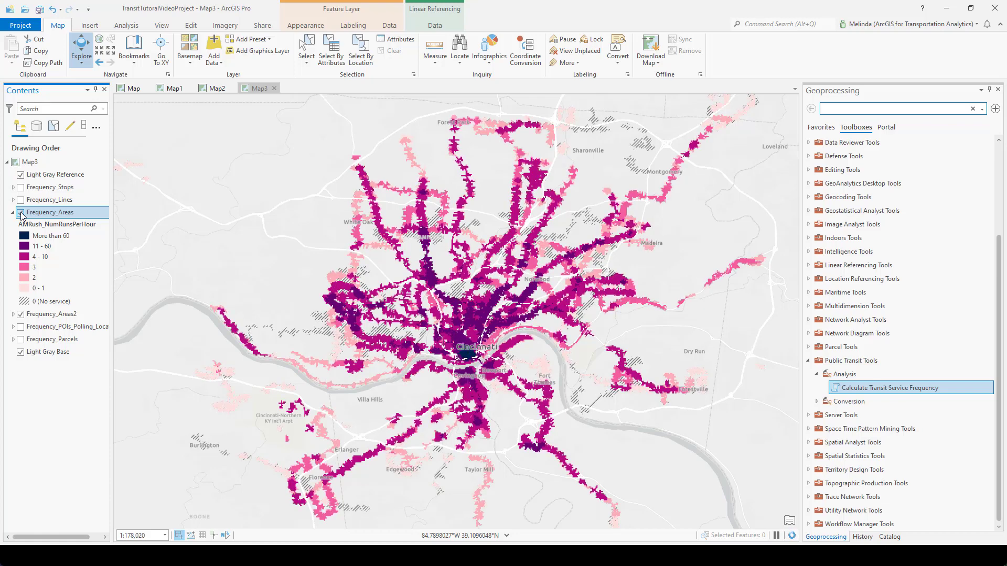
- Hide the Frequency_Areas layer to compare it with Frequency_Areas2, collapse its legend, and hide Frequency_Areas2 as well
{"action": "left_click", "coordinate": [21, 213]}
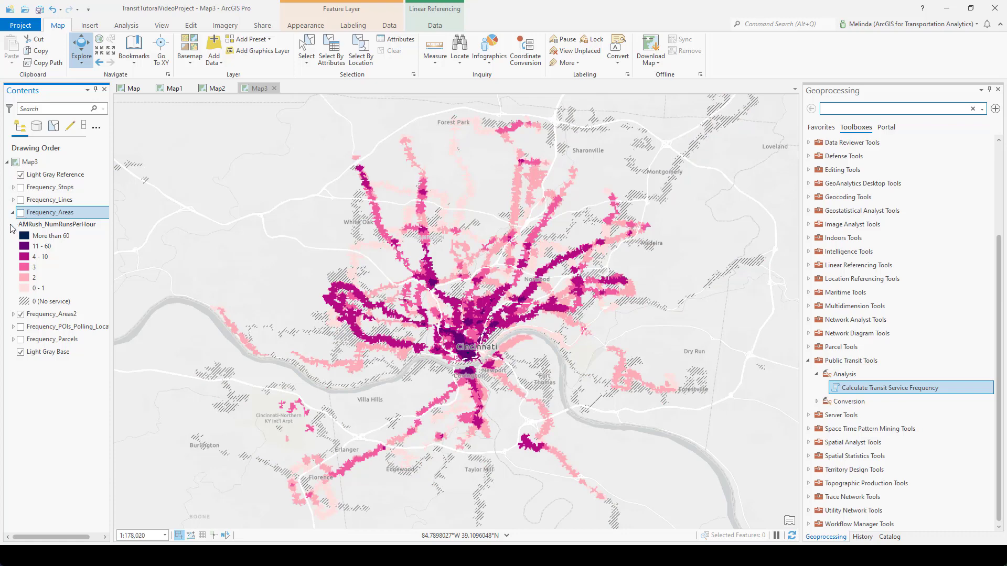
{"action": "left_click", "coordinate": [12, 213]}
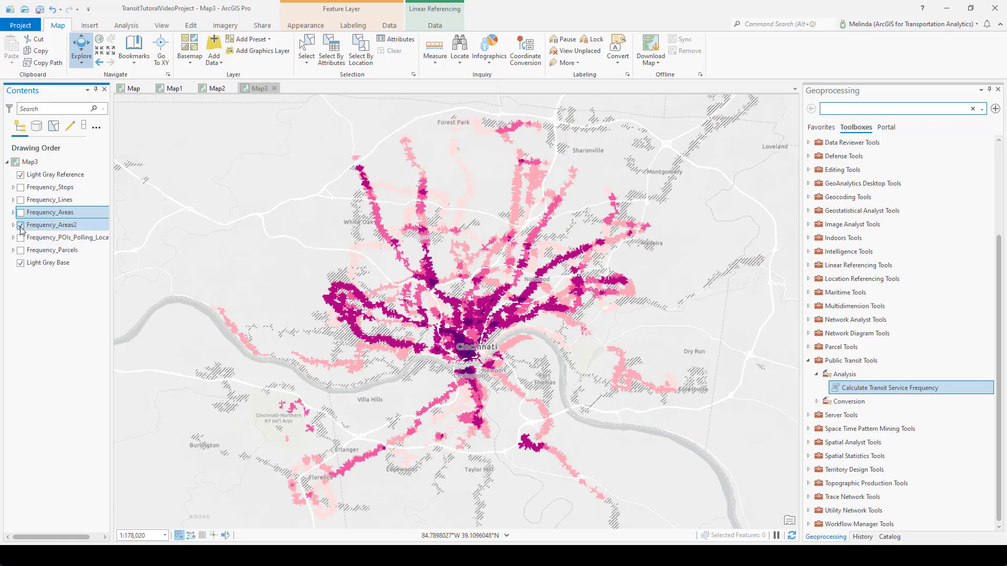
{"action": "left_click", "coordinate": [21, 226]}
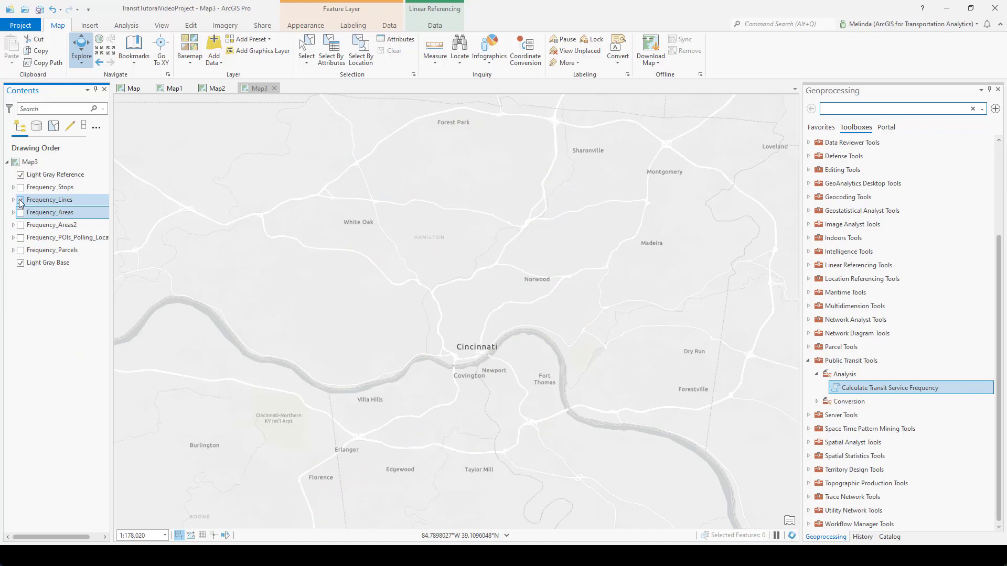
- Show the Frequency_Lines layer with its legend, examine the transit line frequencies around central Cincinnati, and hide the layer again
{"action": "left_click", "coordinate": [21, 201]}
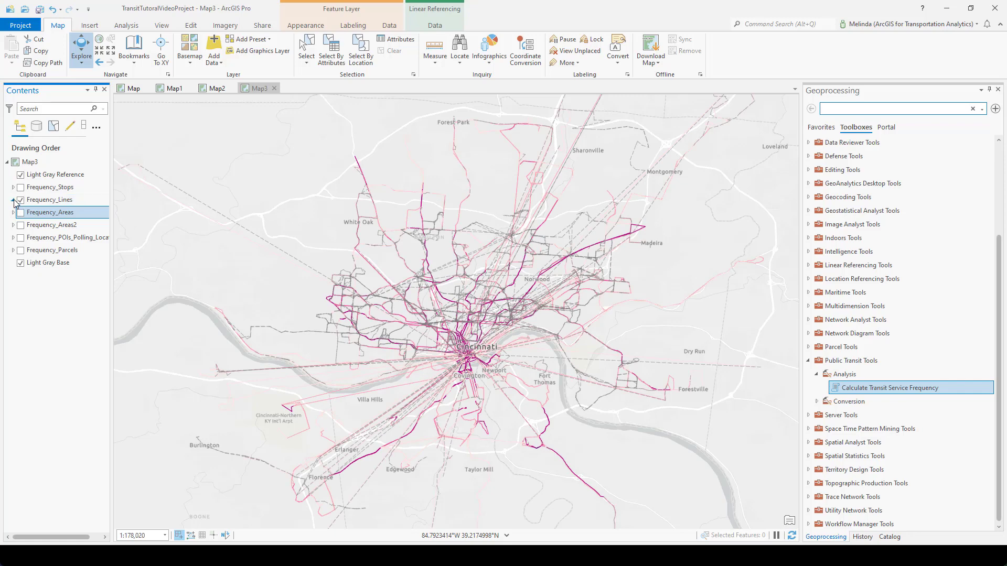
{"action": "left_click", "coordinate": [13, 200]}
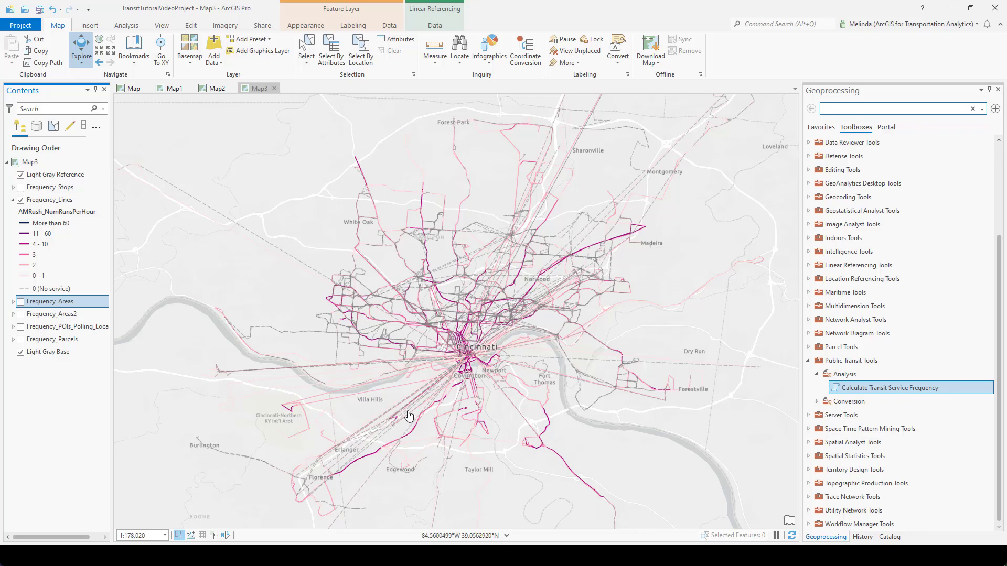
{"action": "scroll", "coordinate": [464, 358], "scroll_direction": "up", "scroll_amount": 5}
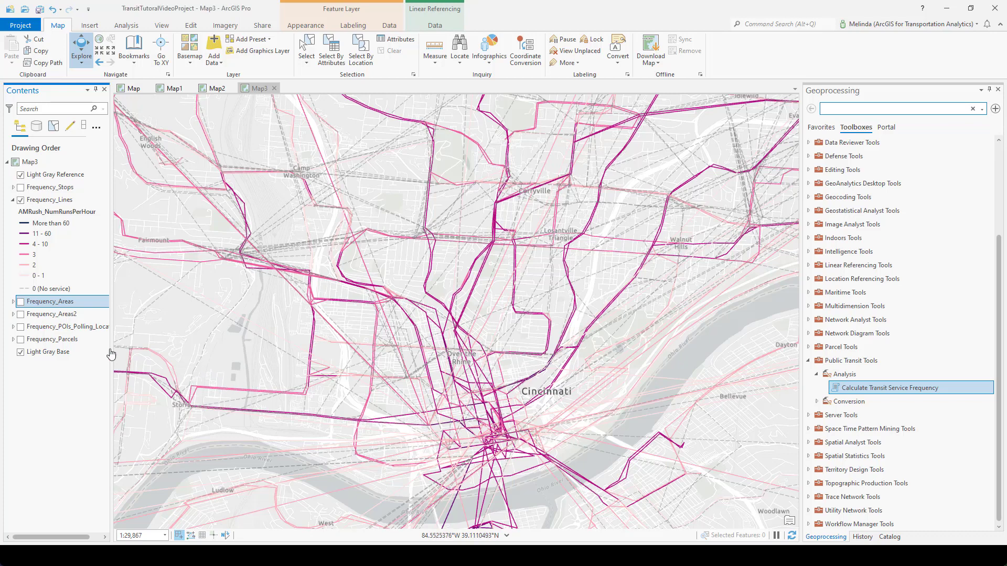
{"action": "left_click", "coordinate": [13, 200]}
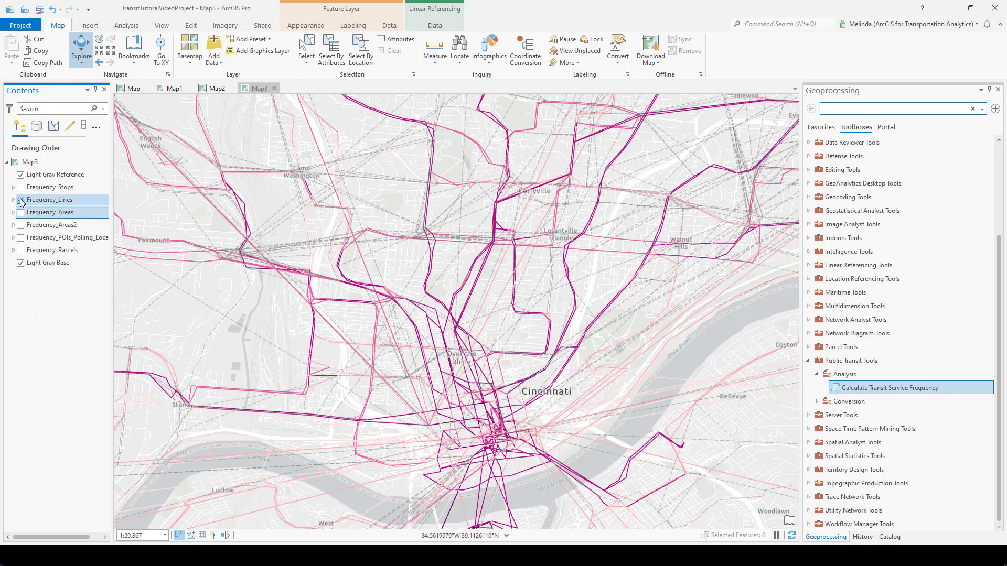
{"action": "left_click", "coordinate": [21, 201]}
- Show the Frequency_POIs_Polling_Locations layer, examine the service frequency at polling locations across the Cincinnati area, and hide the layer again
{"action": "left_click", "coordinate": [21, 237]}
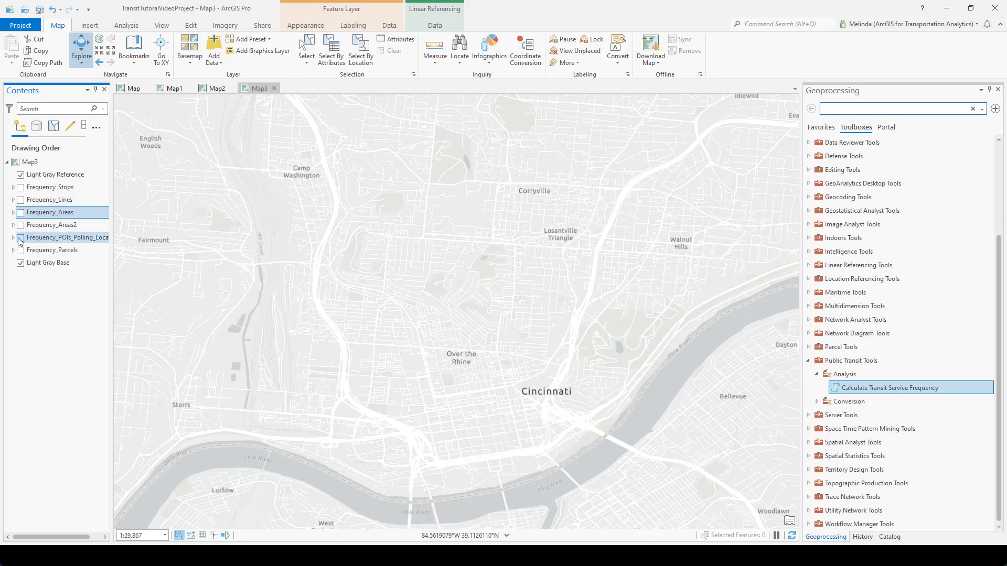
{"action": "scroll", "coordinate": [460, 307], "scroll_direction": "down", "scroll_amount": 3}
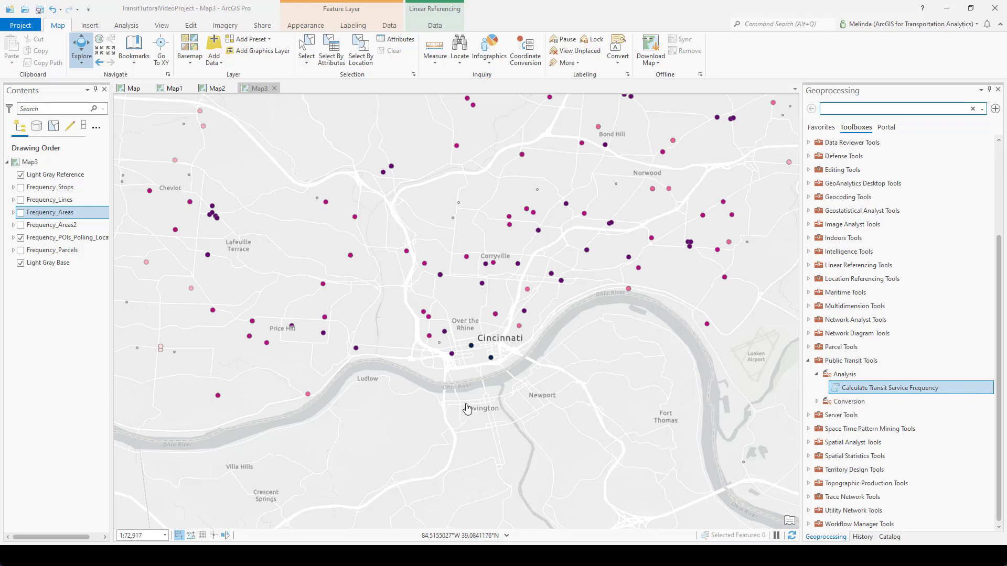
{"action": "left_click_drag", "start_coordinate": [461, 385], "coordinate": [466, 403]}
{"action": "scroll", "coordinate": [465, 404], "scroll_direction": "down", "scroll_amount": 3}
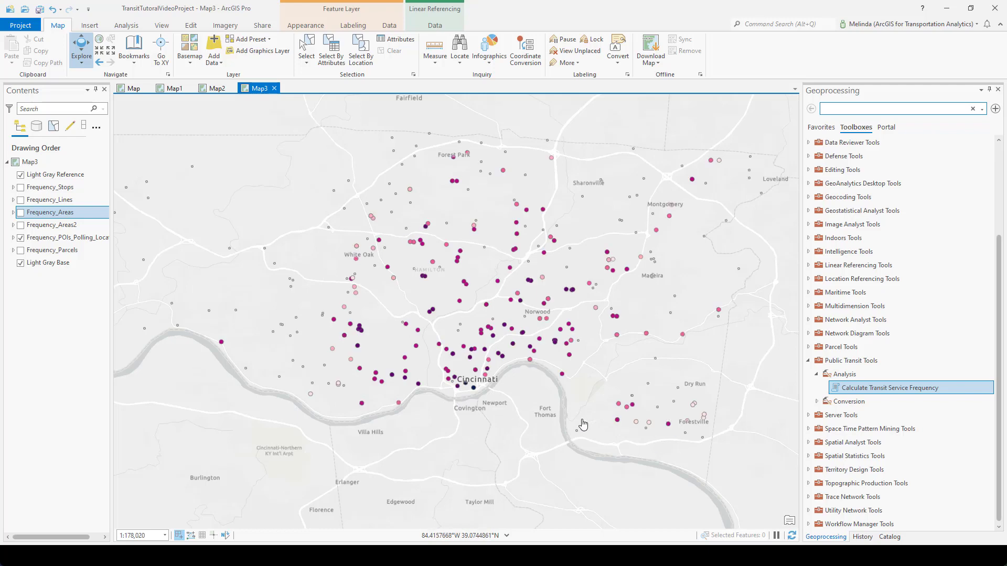
{"action": "scroll", "coordinate": [579, 422], "scroll_direction": "down", "scroll_amount": 2}
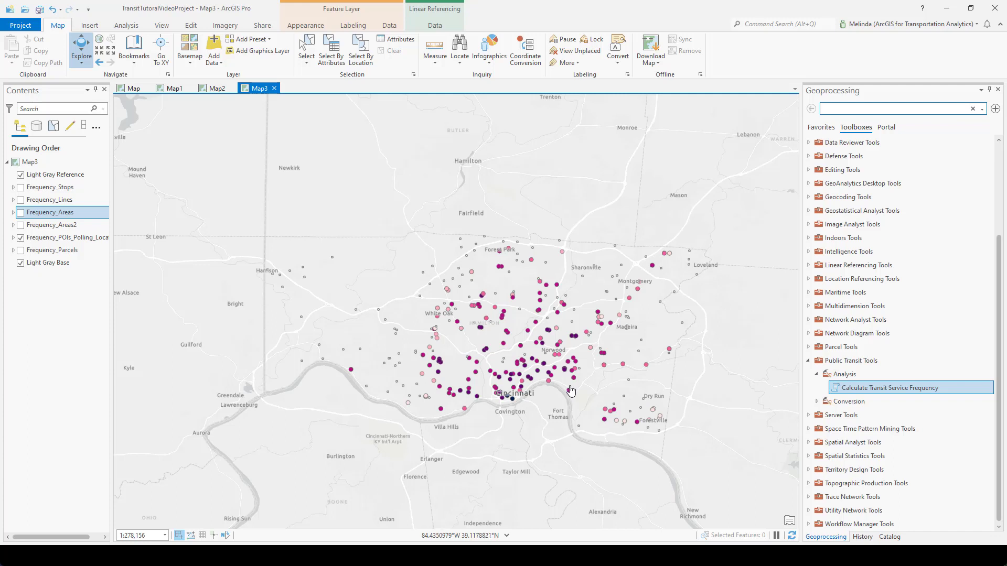
{"action": "scroll", "coordinate": [407, 402], "scroll_direction": "up", "scroll_amount": 2}
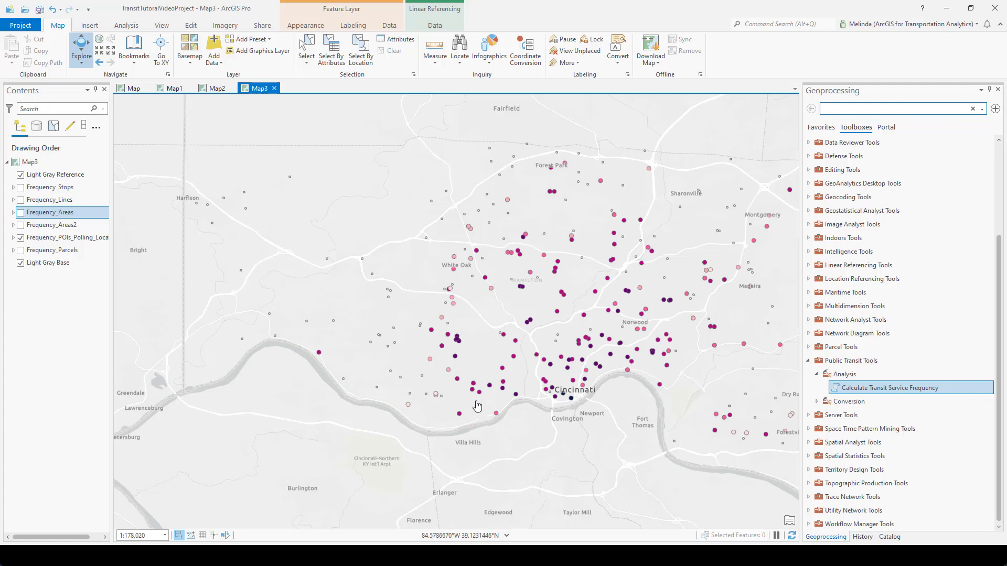
{"action": "left_click_drag", "start_coordinate": [622, 393], "coordinate": [559, 397]}
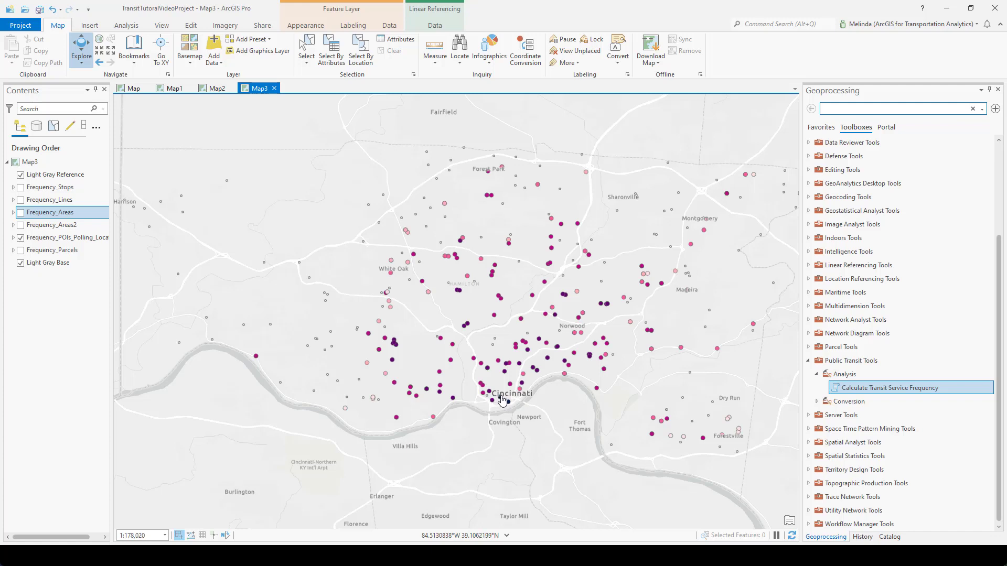
{"action": "left_click", "coordinate": [21, 237]}
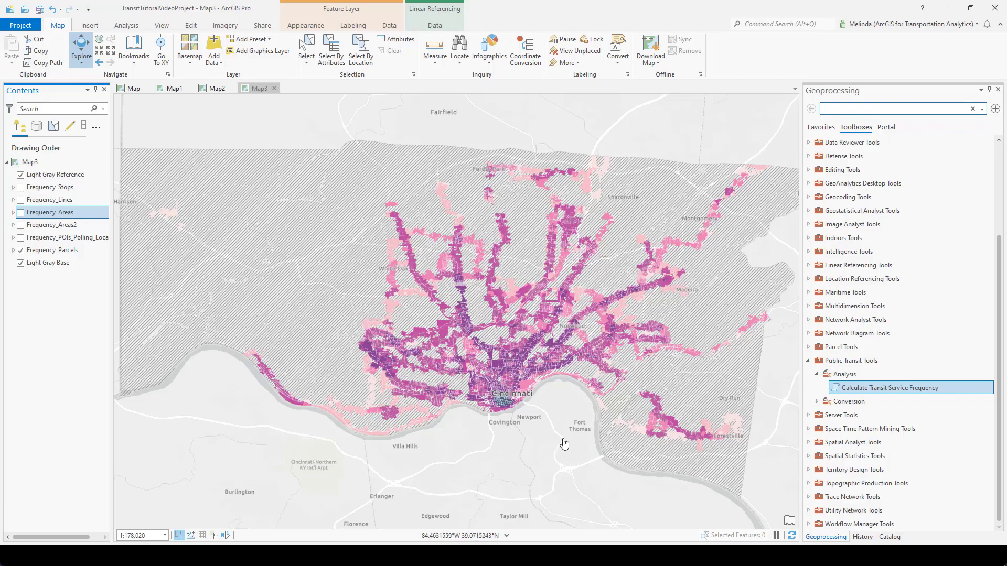
- Examine the Frequency_Parcels layer at street level and read the AMRush frequency attributes of one parcel between Peete St and Mulberry St
{"action": "scroll", "coordinate": [499, 387], "scroll_direction": "up", "scroll_amount": 8}
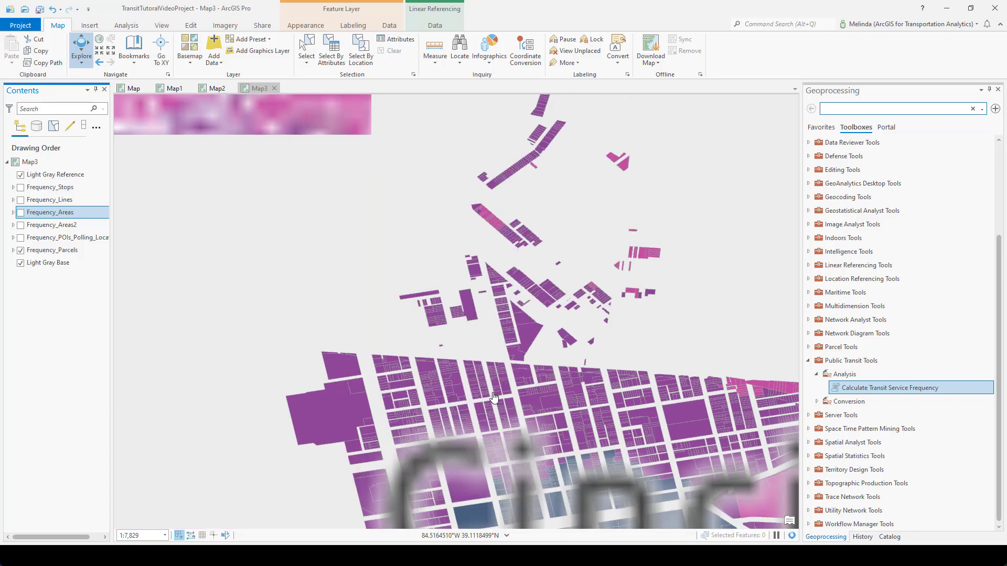
{"action": "scroll", "coordinate": [523, 228], "scroll_direction": "up", "scroll_amount": 5}
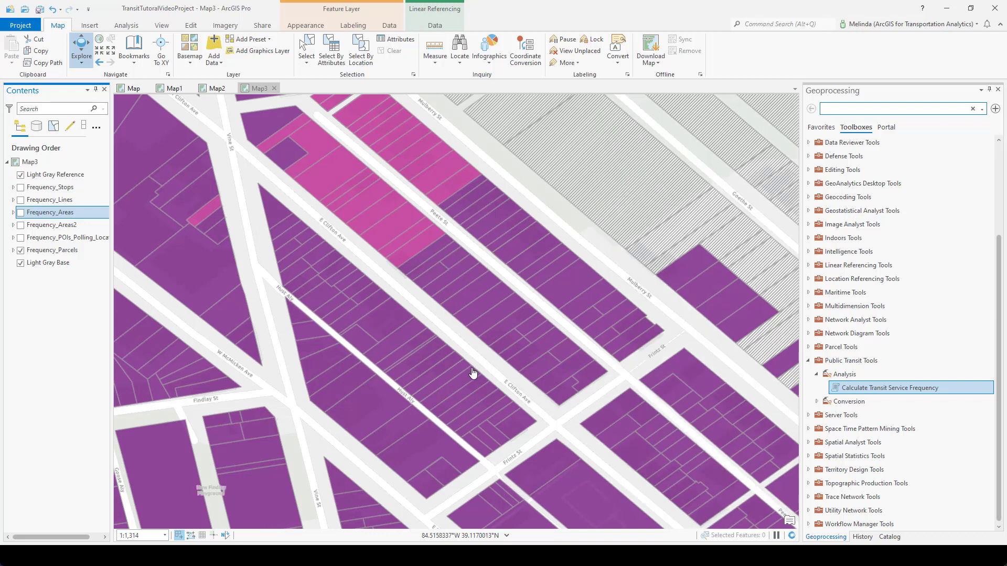
{"action": "left_click", "coordinate": [504, 297]}
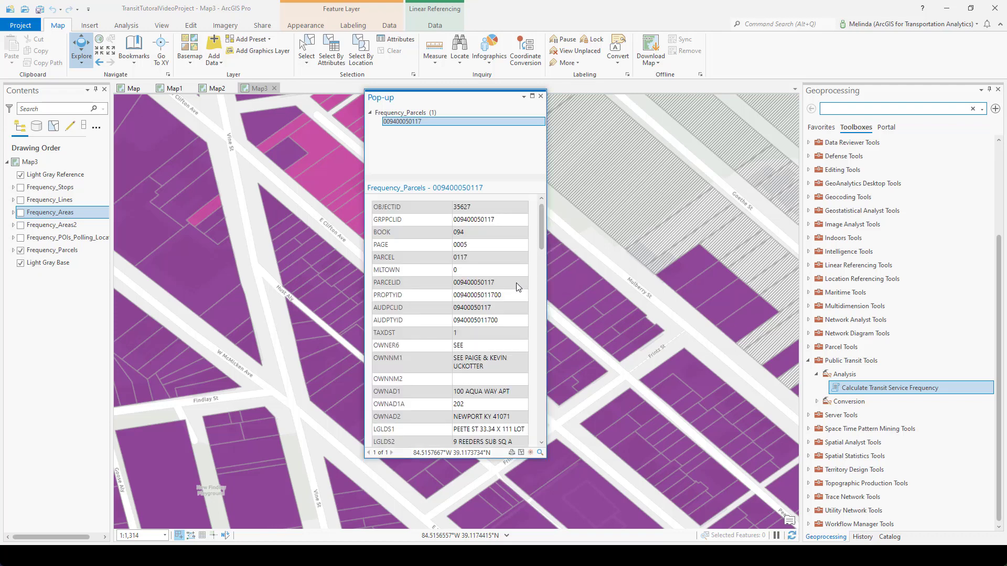
{"action": "left_click_drag", "start_coordinate": [542, 221], "coordinate": [532, 421]}
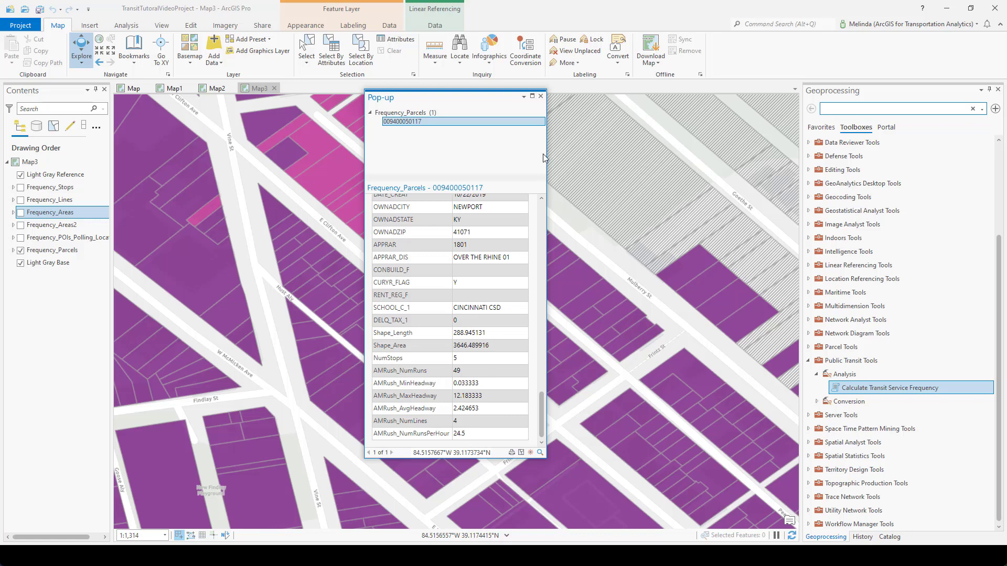
{"action": "left_click", "coordinate": [541, 98]}
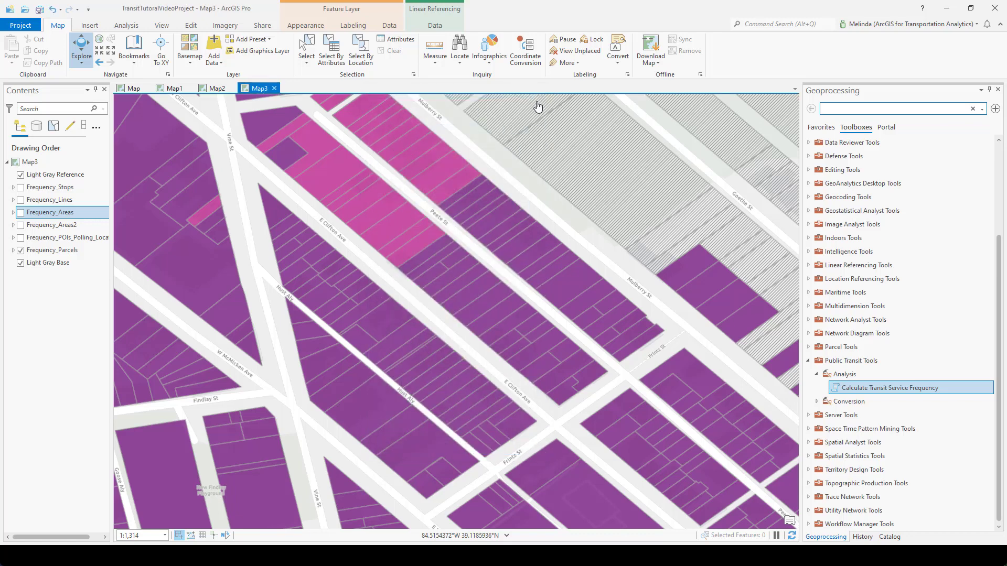
- View the metadata of the Frequency_Stops layer and read the Calculate Transit Service Frequency time window, start, duration and counting settings
{"action": "right_click", "coordinate": [65, 189]}
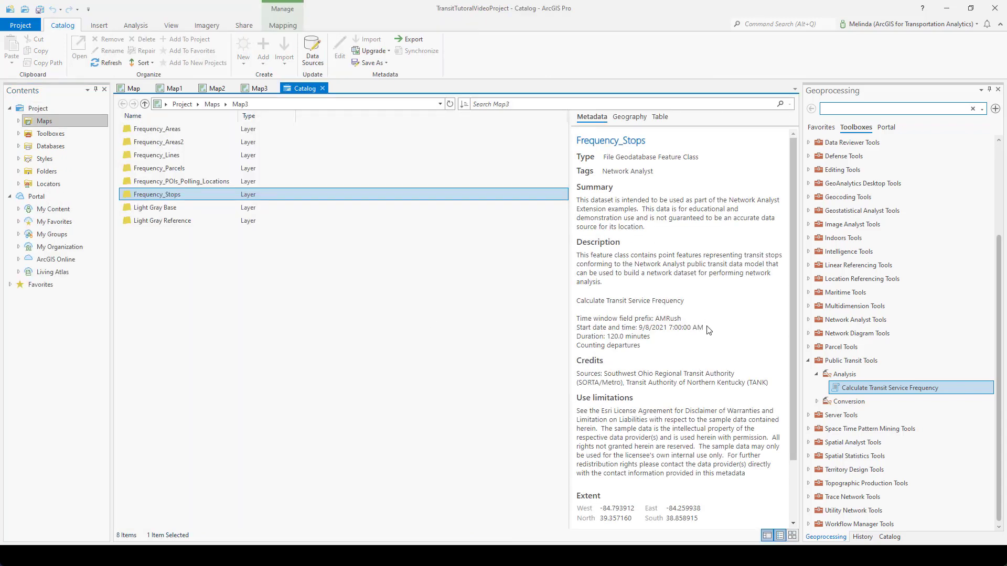
{"action": "scroll", "coordinate": [705, 340], "scroll_direction": "down", "scroll_amount": 3}
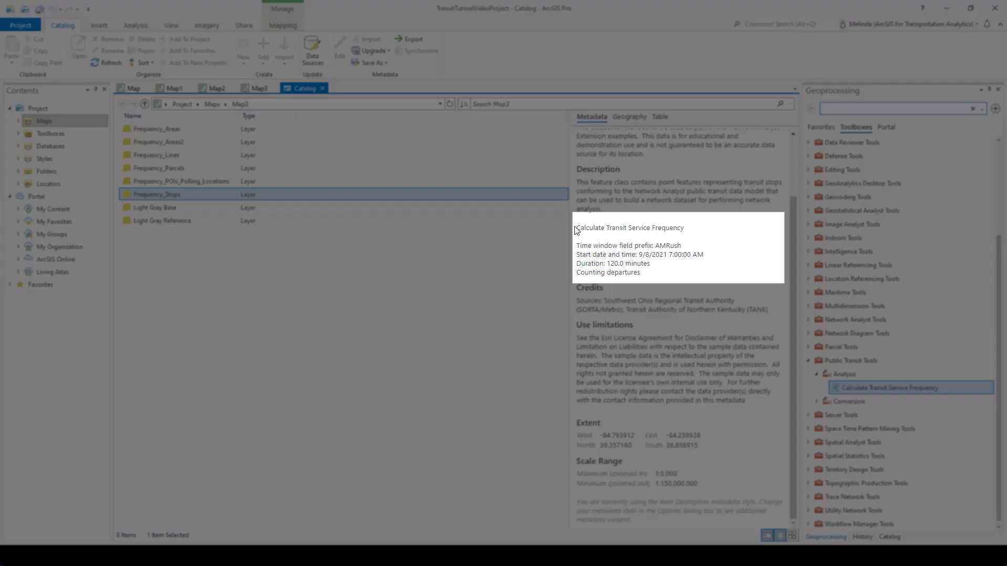
{"action": "left_click_drag", "start_coordinate": [577, 227], "coordinate": [654, 276]}
{"action": "left_click", "coordinate": [586, 247]}
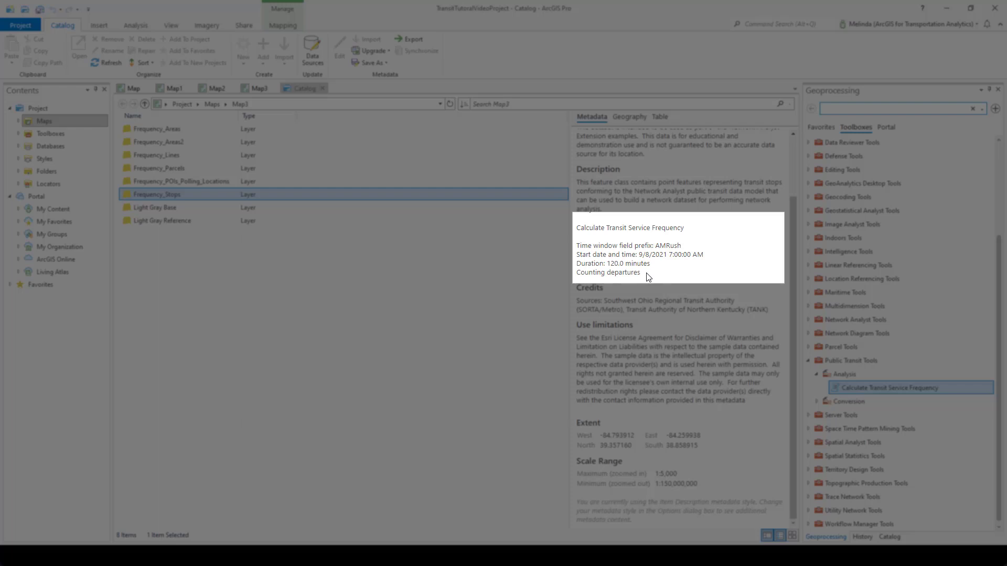
{"action": "left_click_drag", "start_coordinate": [649, 277], "coordinate": [568, 253]}
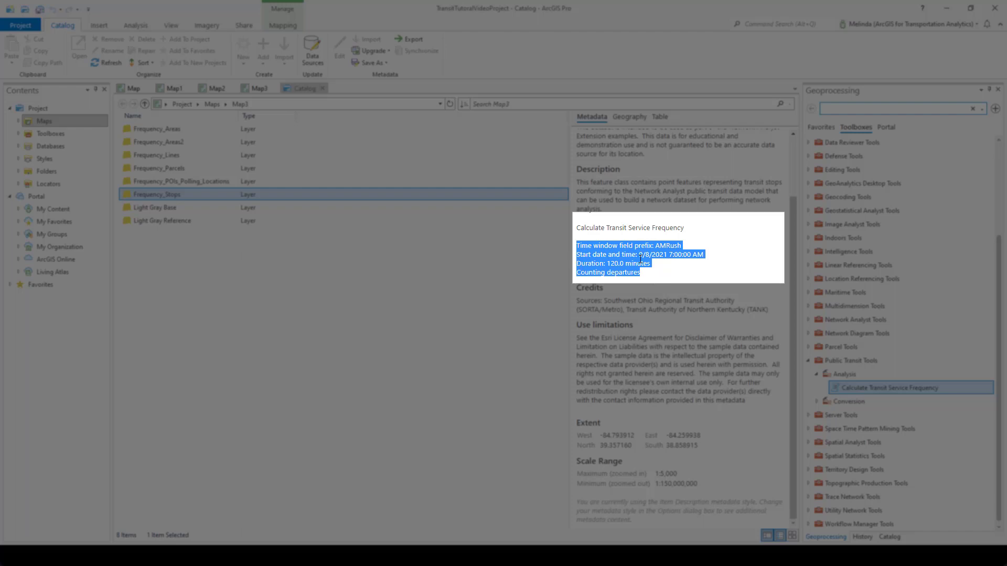
{"action": "left_click_drag", "start_coordinate": [633, 255], "coordinate": [699, 263]}
{"action": "left_click", "coordinate": [645, 275]}
{"action": "left_click_drag", "start_coordinate": [608, 264], "coordinate": [642, 264]}
{"action": "left_click", "coordinate": [645, 274]}
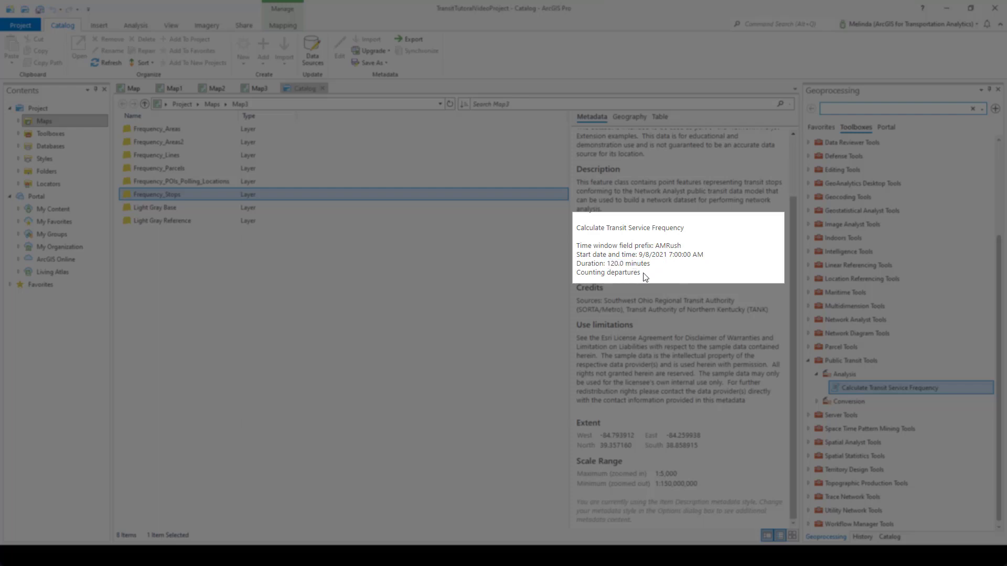